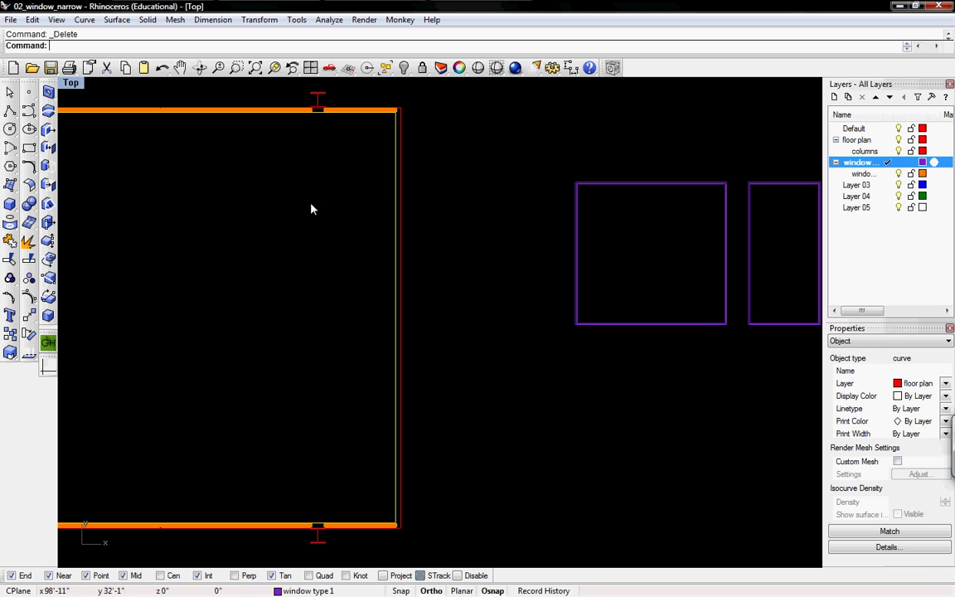
Draw a vertical polyline along the inner face of the building's right end wall, from its upper corner to its lower corner
left_click(10, 110)
scroll(397, 125, "up", 3)
scroll(403, 120, "up", 4)
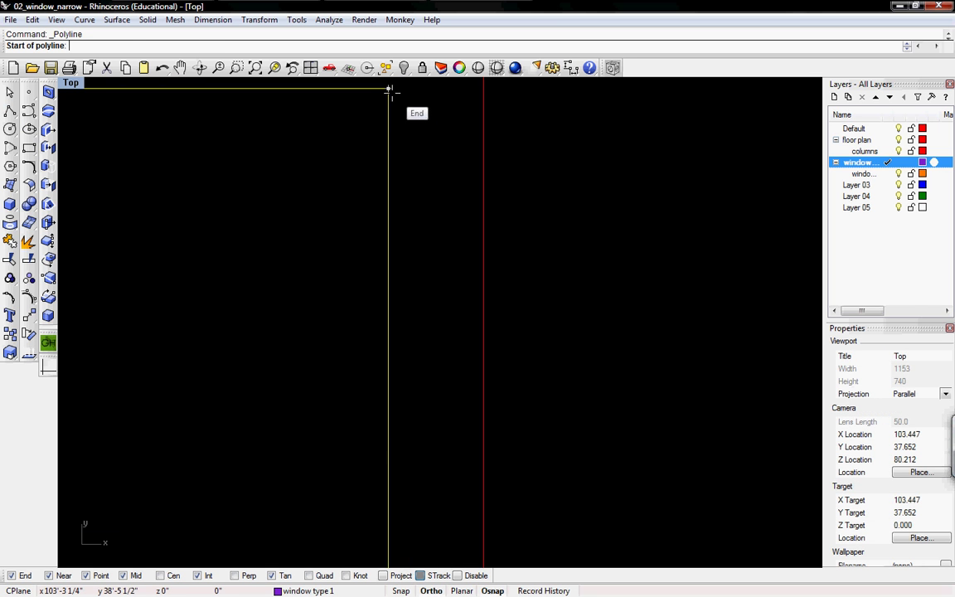
left_click(391, 92)
scroll(322, 439, "down", 8)
right_click_drag(354, 485, 410, 201)
right_click_drag(384, 428, 341, 358)
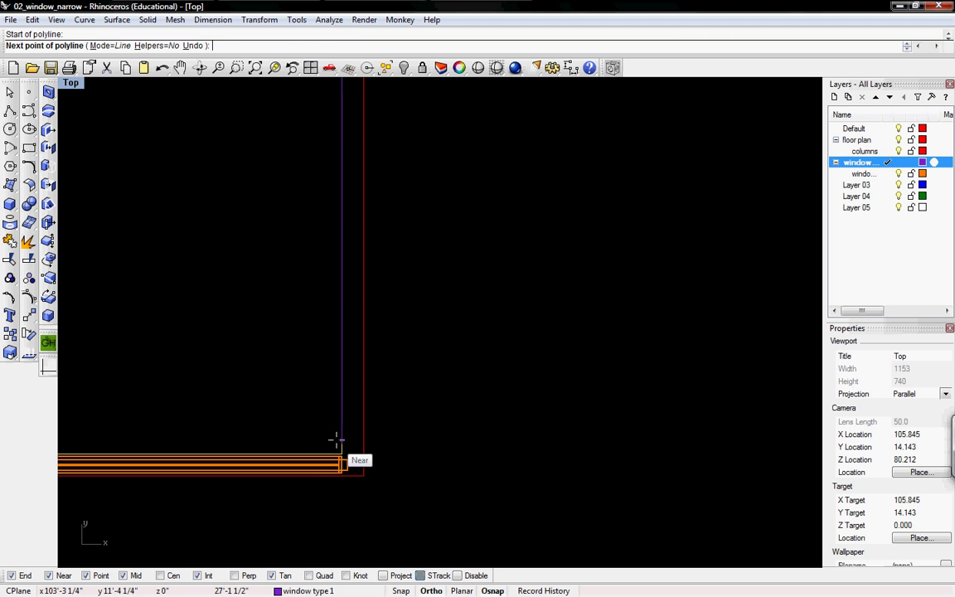
left_click(340, 447)
key("Return")
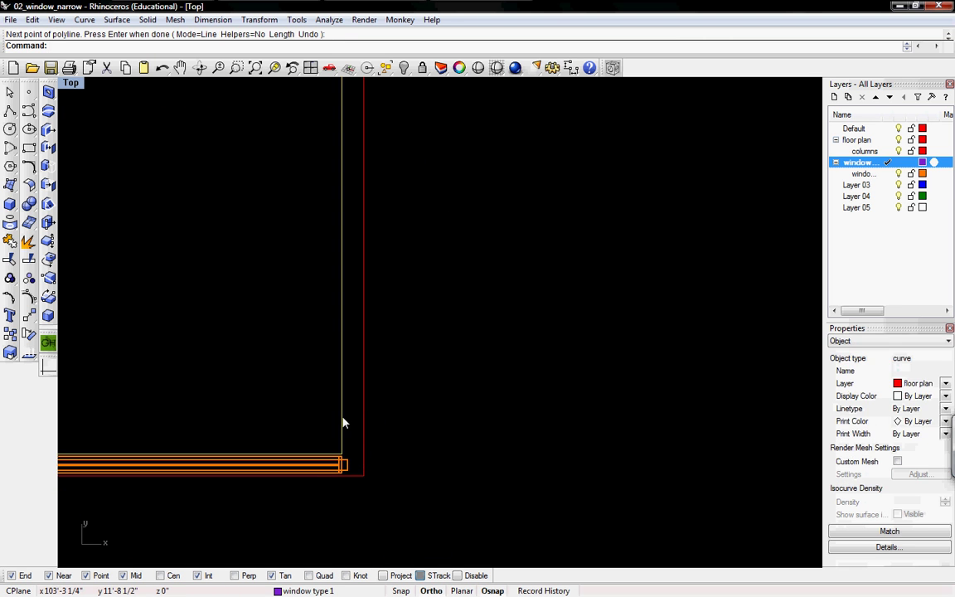
Move the new vertical line horizontally out of the floor plan, just beyond the right end wall
left_click(359, 432)
left_click(380, 460)
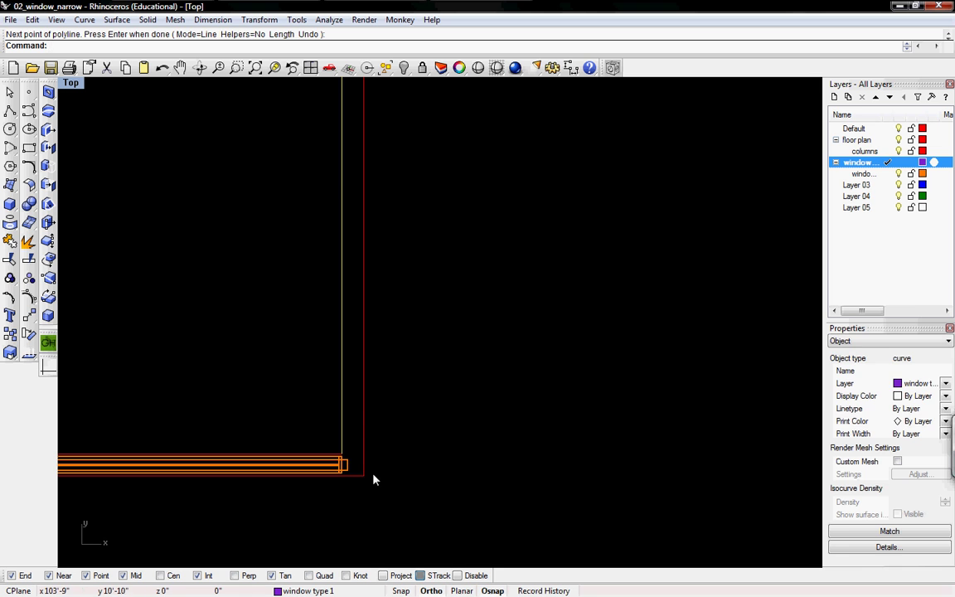
type("m")
key("Return")
left_click(341, 452)
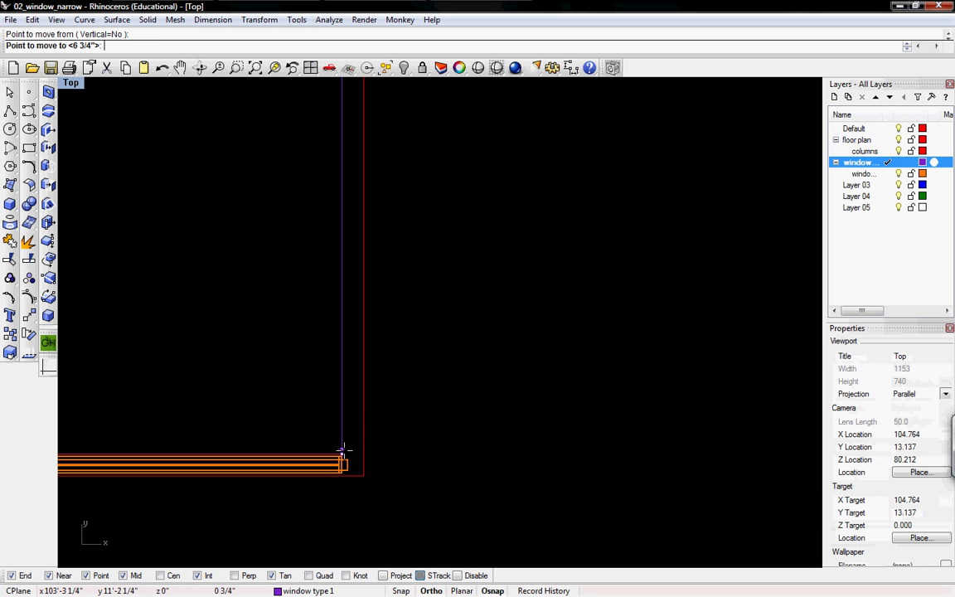
left_click(426, 452)
right_click_drag(507, 387, 461, 461)
left_click(488, 450)
Divide the moved vertical line into 3 segments with marked ends
left_click(380, 359)
right_click_drag(458, 356, 454, 414, "ctrl")
right_click_drag(503, 261, 405, 395)
right_click_drag(435, 336, 411, 381, "ctrl")
right_click_drag(404, 313, 378, 339)
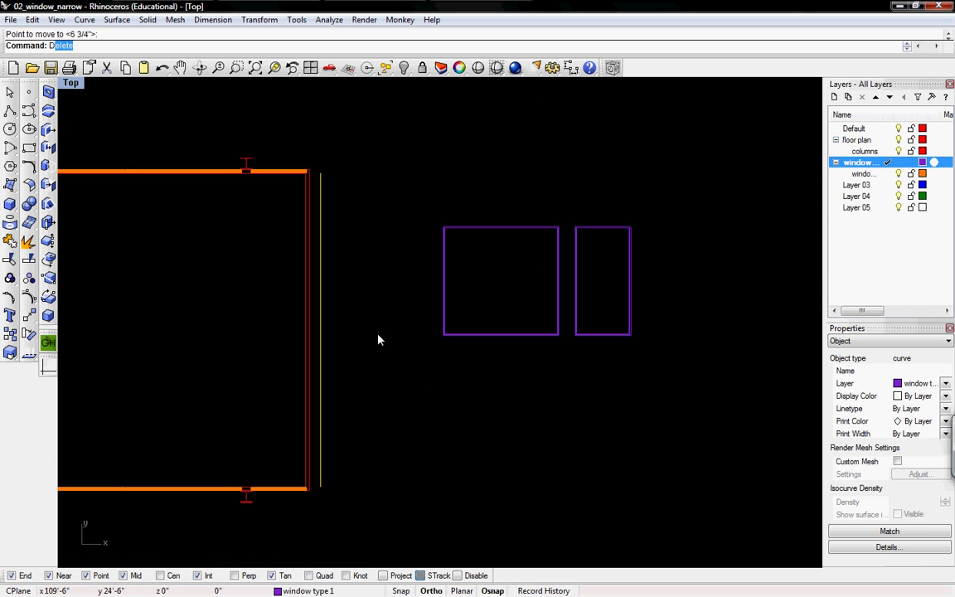
key("Return")
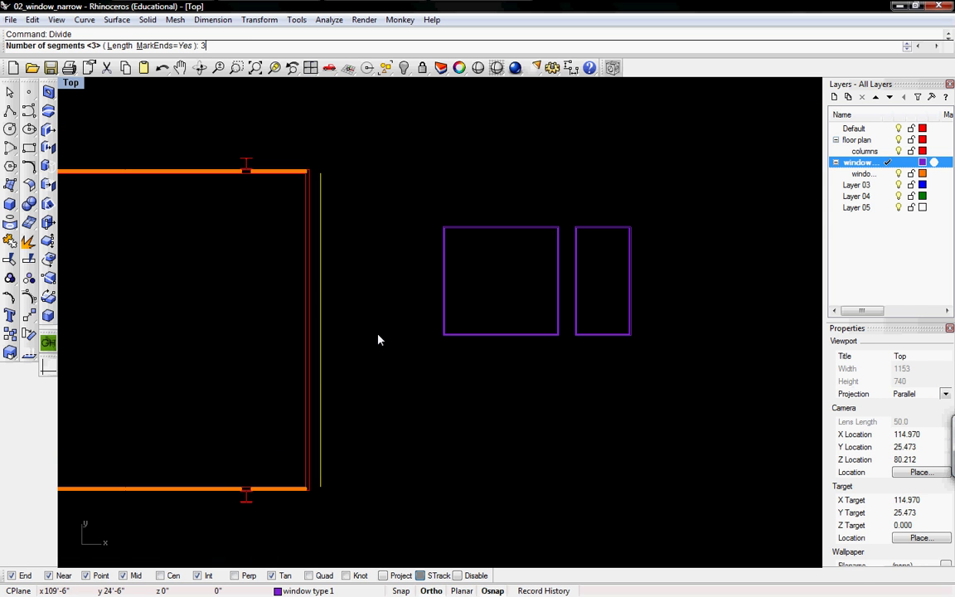
type("3")
key("Return")
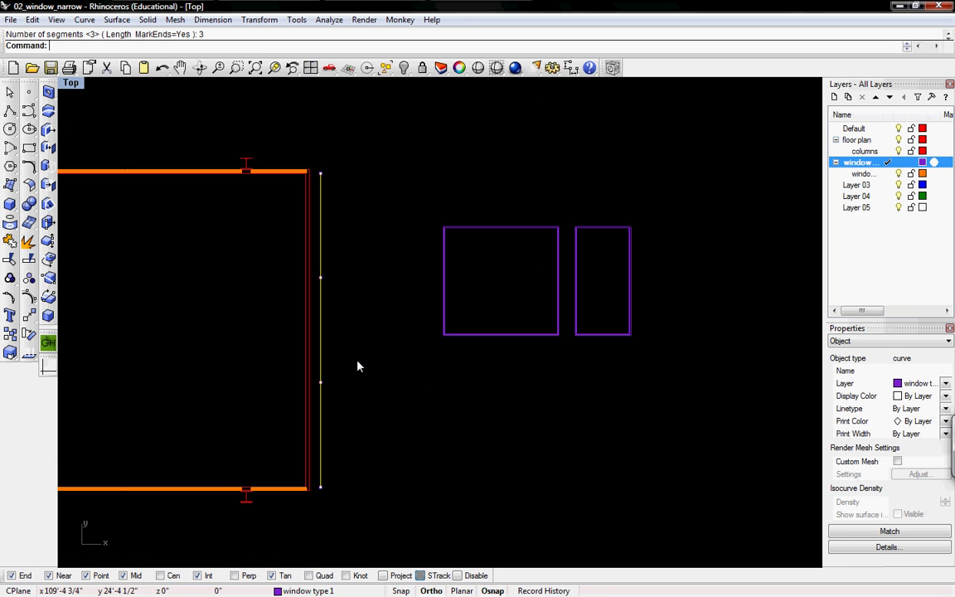
Extend the divided line by 1" at both its lower and upper ends
left_click(355, 365)
right_click_drag(331, 495, 310, 380, "ctrl")
right_click_drag(246, 442, 330, 394)
scroll(330, 399, "up", 2)
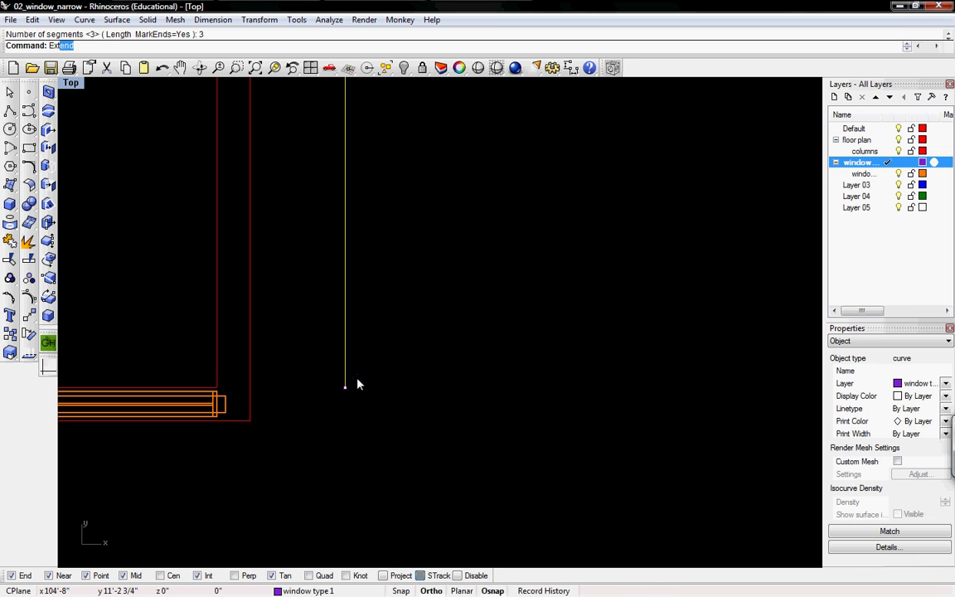
key("Return")
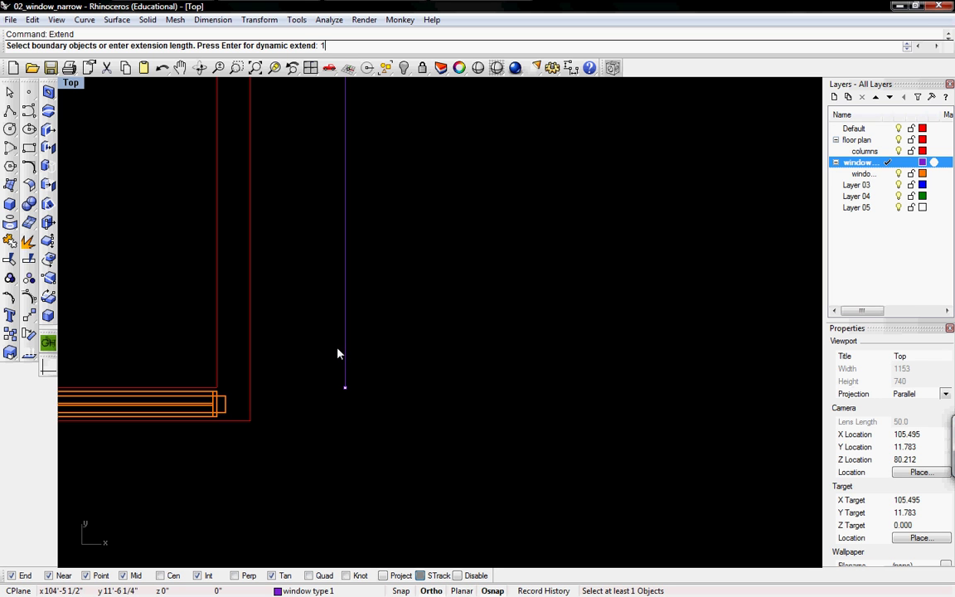
type("1\"")
key("Return")
left_click(347, 361)
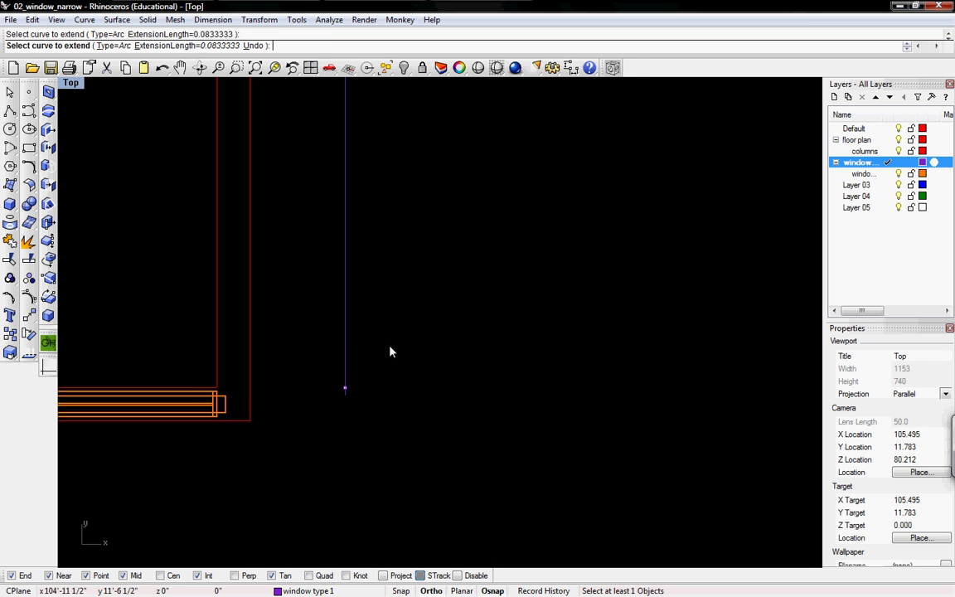
scroll(392, 335, "down", 5)
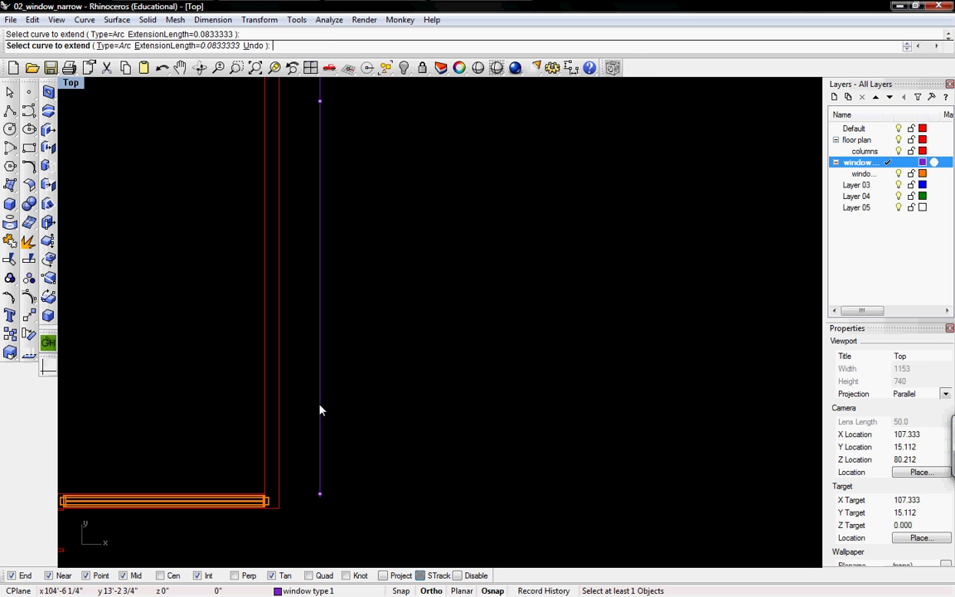
mouse_move(323, 455)
right_mouse_down()
mouse_move(301, 441)
mouse_move(341, 280)
mouse_move(320, 452)
right_mouse_up()
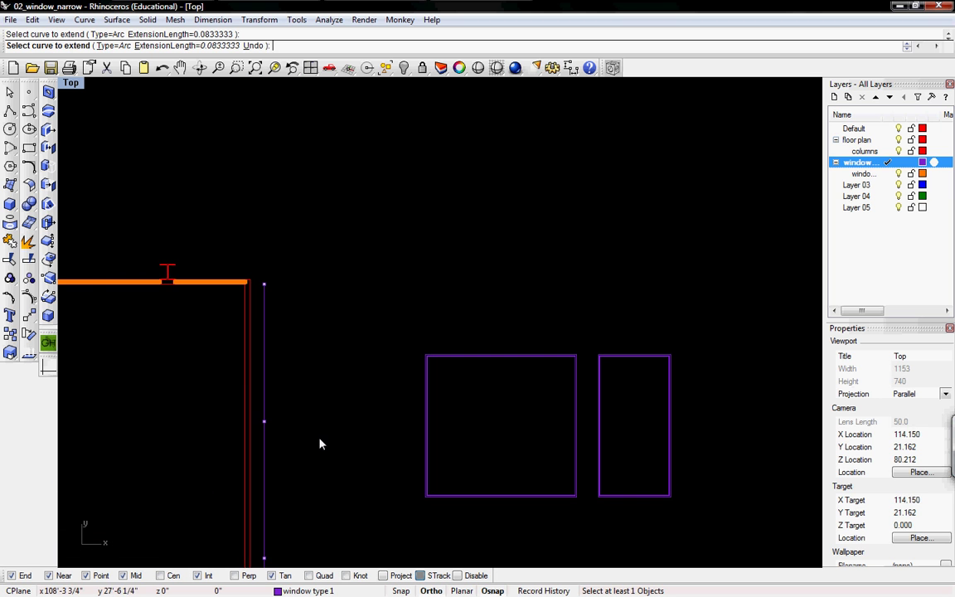
right_click_drag(266, 316, 259, 234, "ctrl")
right_click_drag(259, 235, 319, 283)
scroll(326, 282, "up", 1)
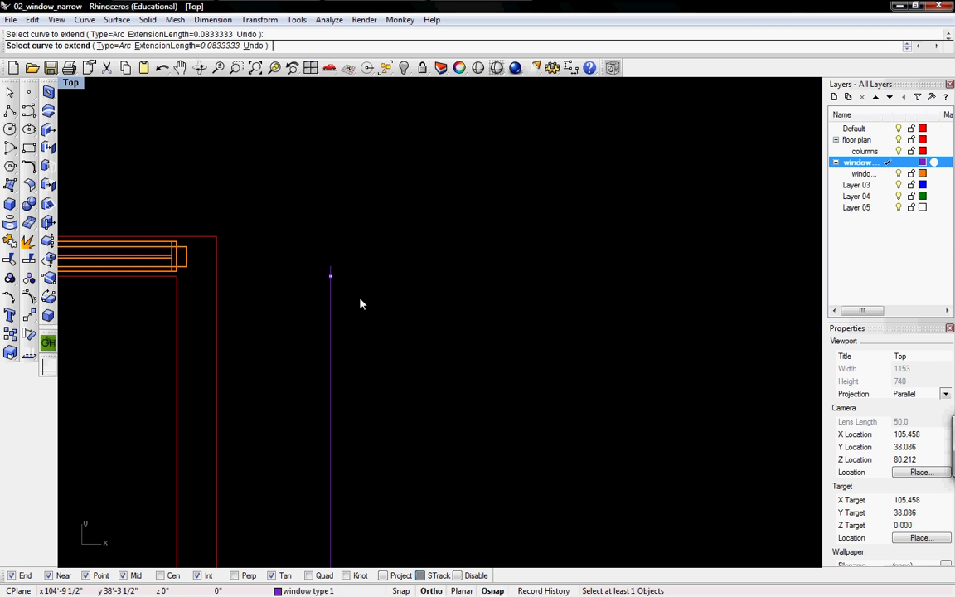
key("Return")
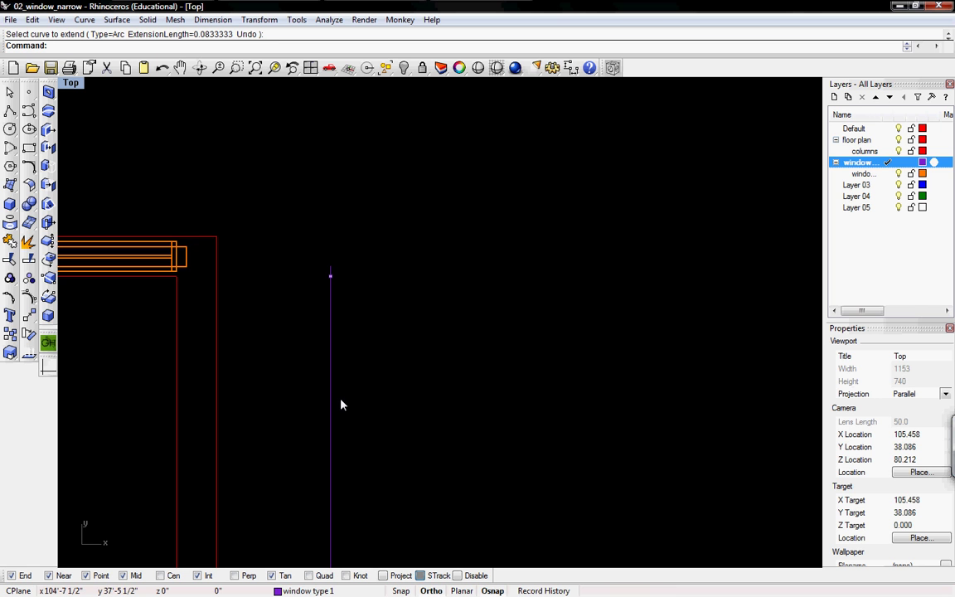
Delete the division points near the upper and lower ends of the extended line, keeping the two intermediate ones
right_click_drag(342, 365, 320, 313)
left_click(310, 230)
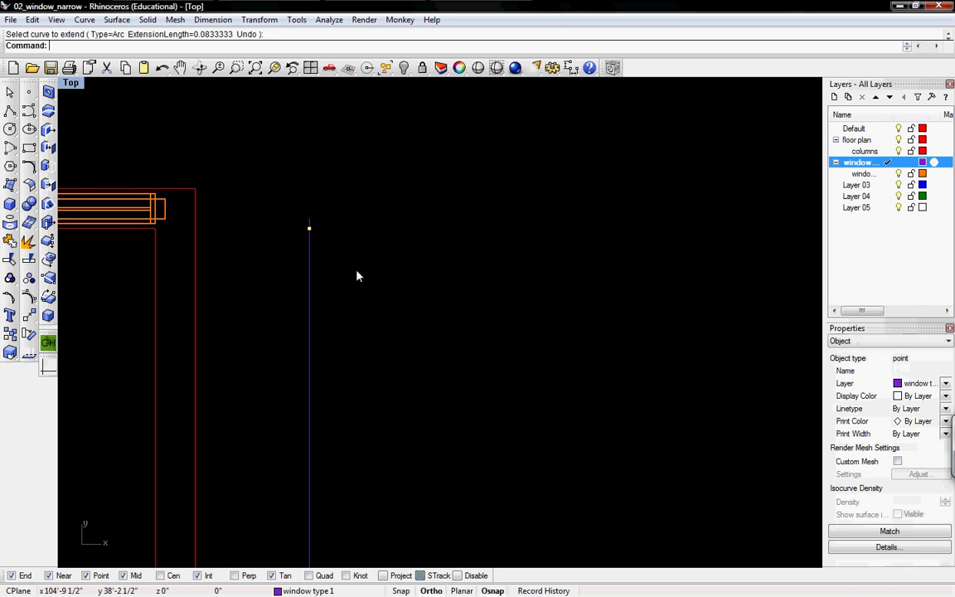
key("Delete")
scroll(367, 292, "down", 6)
scroll(365, 287, "down", 6)
right_click_drag(399, 525, 307, 125)
right_click_drag(303, 531, 293, 308)
right_click_drag(295, 370, 319, 206)
left_click(280, 229)
left_click(279, 230)
key("Delete")
right_click_drag(340, 166, 302, 363)
right_click_drag(358, 170, 321, 364)
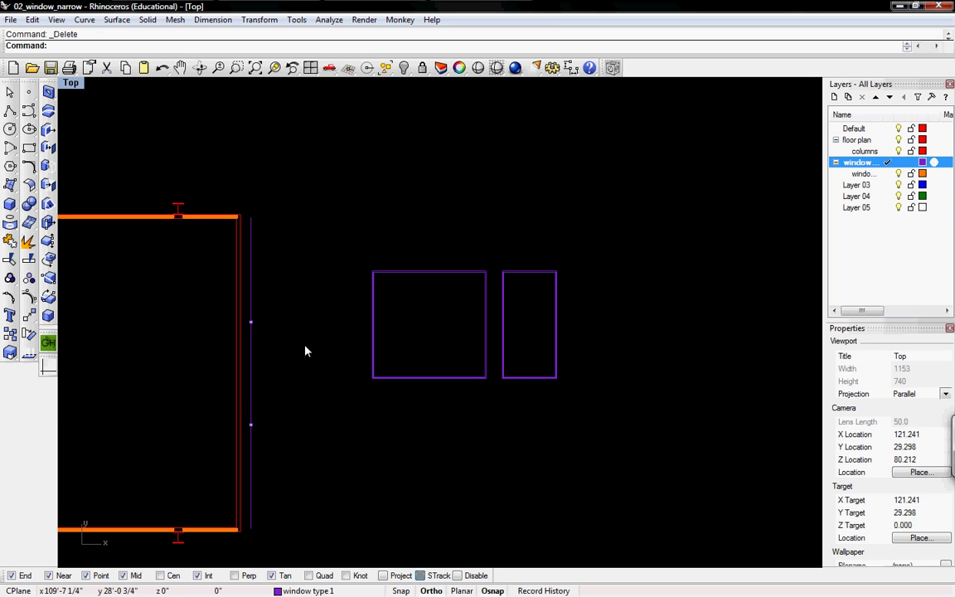
Draw a 9'6" wide rectangle from the line's upper end down to the first division point
left_click(29, 148)
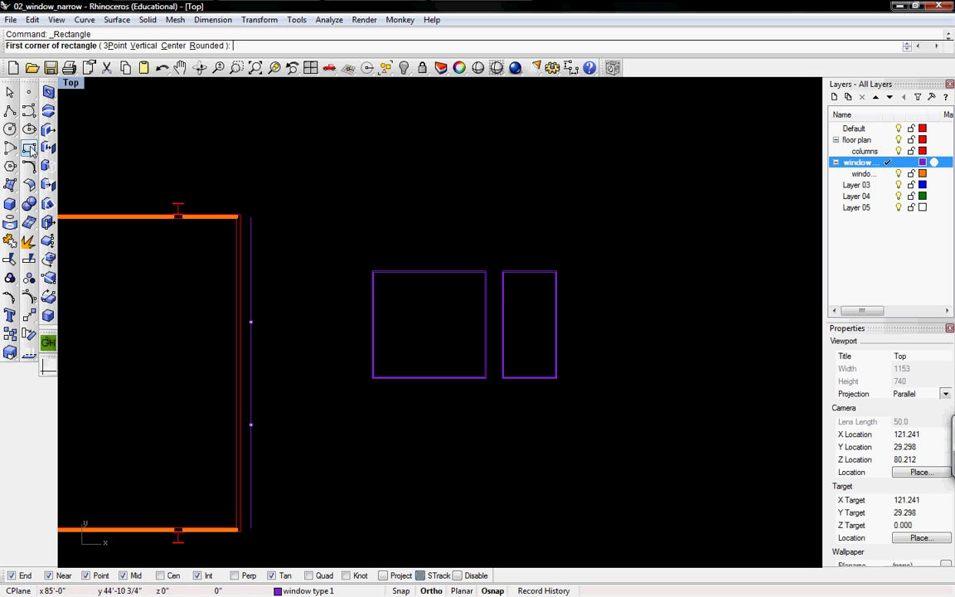
left_click(250, 211)
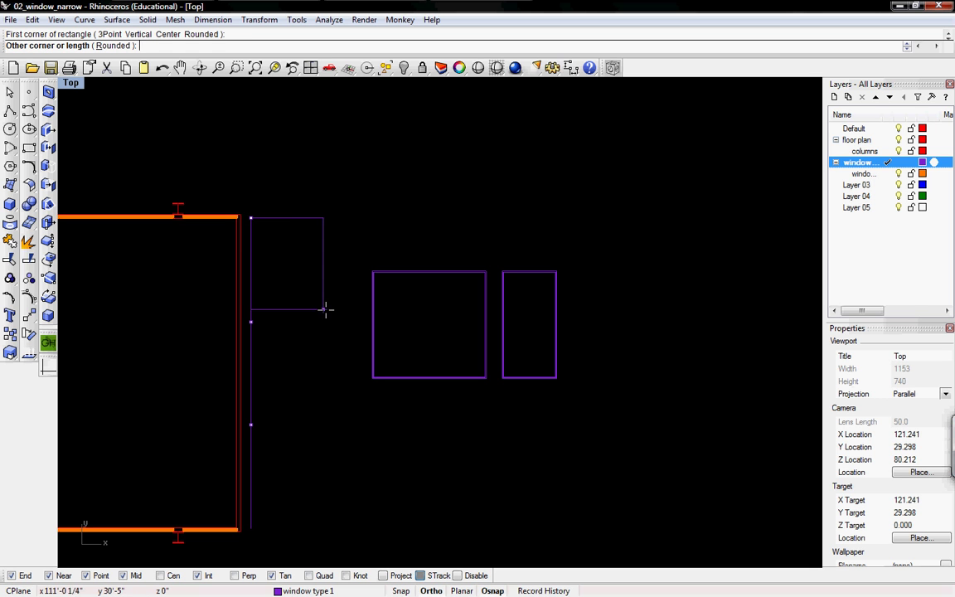
type("9'6\"")
key("Return")
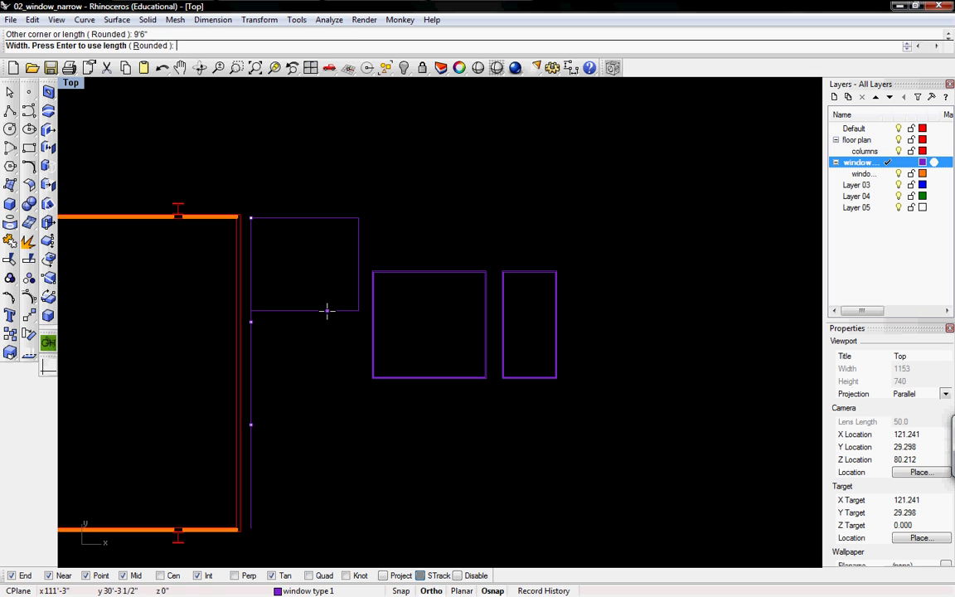
left_click(250, 320)
scroll(248, 316, "up", 3)
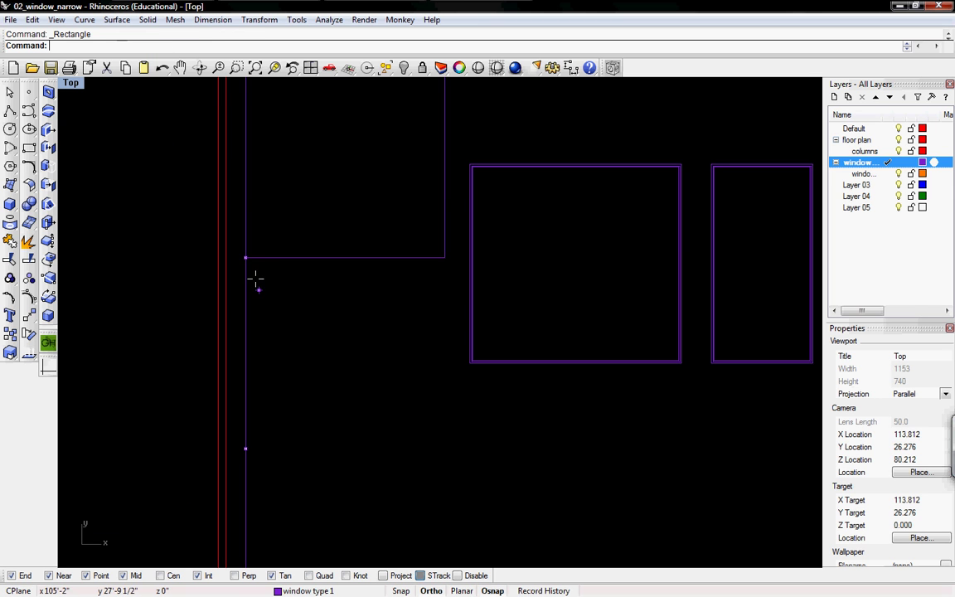
Draw a second rectangle of the same width between the two division points, directly below the first
key("Return")
left_click(248, 259)
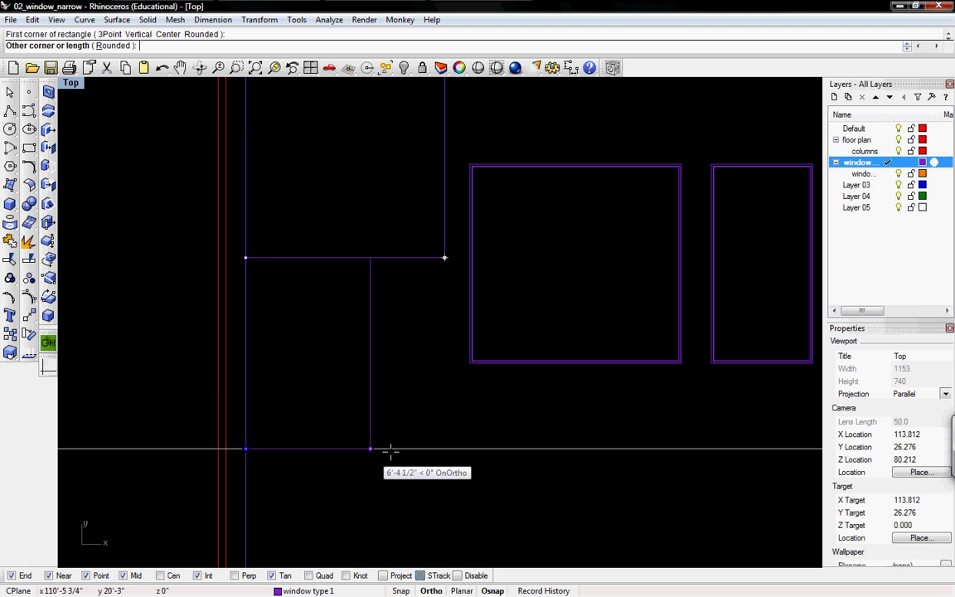
left_click(441, 444)
right_click_drag(383, 464, 395, 206)
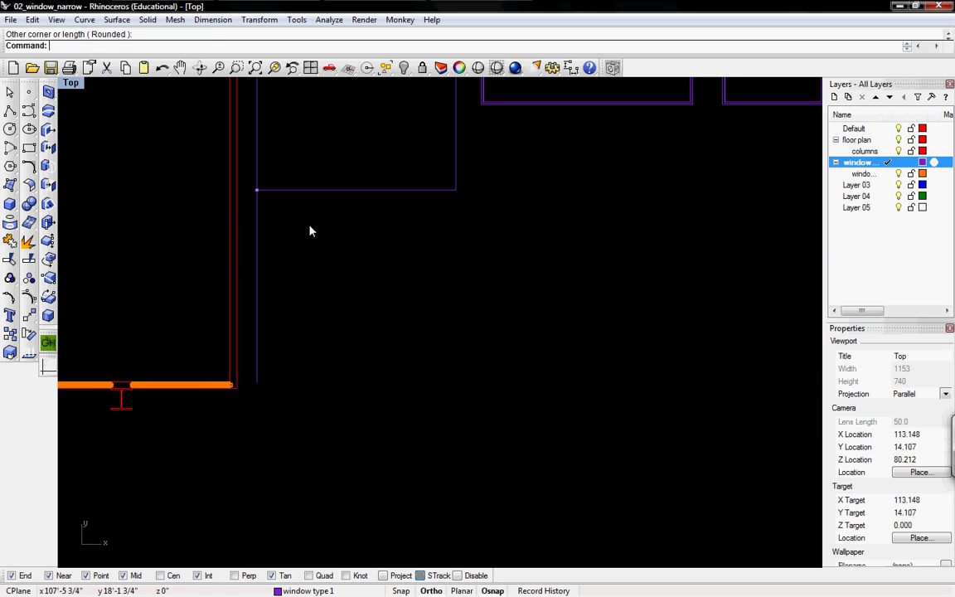
Draw a third rectangle of the same width from the lower division point to the line's lower end
key("Return")
left_click(259, 191)
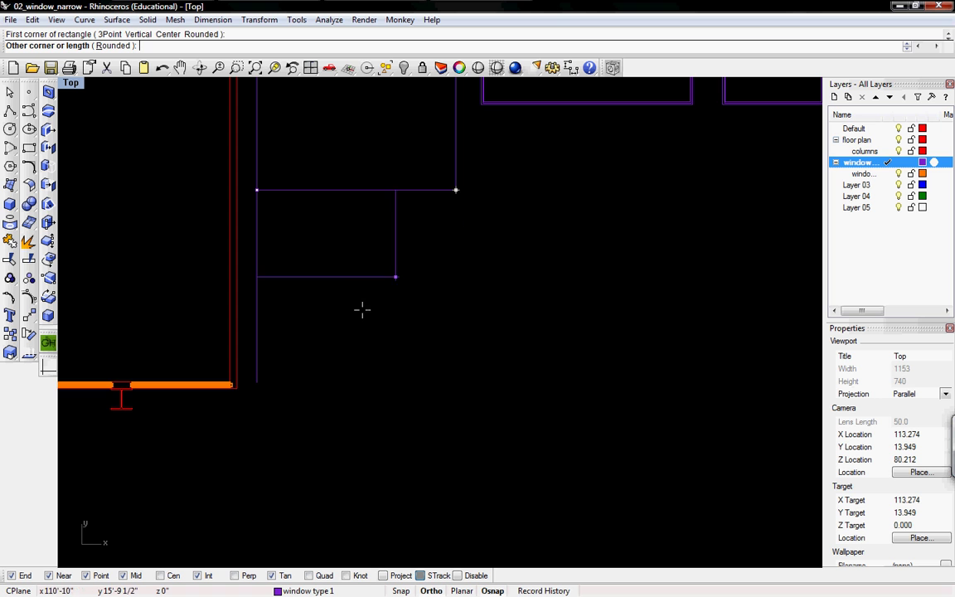
left_click(457, 379)
right_click_drag(501, 299, 426, 377)
scroll(426, 373, "down", 2)
right_click_drag(426, 341, 399, 411)
scroll(394, 419, "down", 1)
Offset each of the three stacked rectangles inward by 1"
left_click(392, 271)
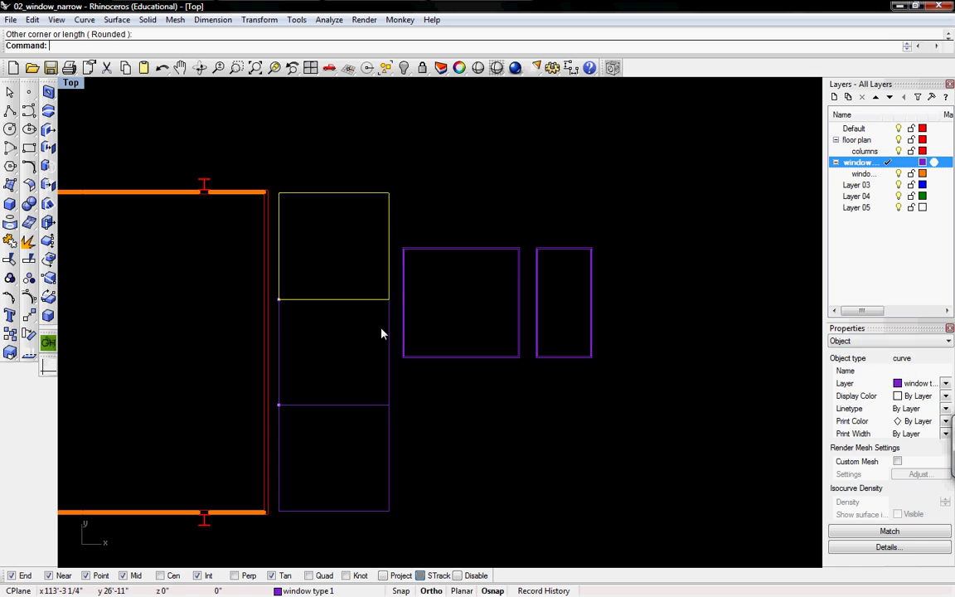
key("Escape")
type("Offs")
key("Return")
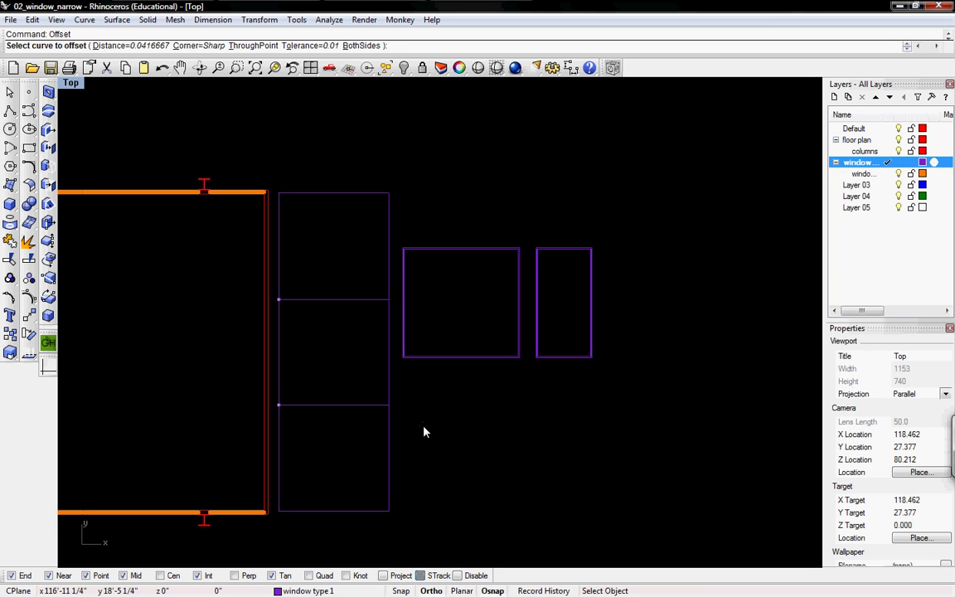
left_click(380, 287)
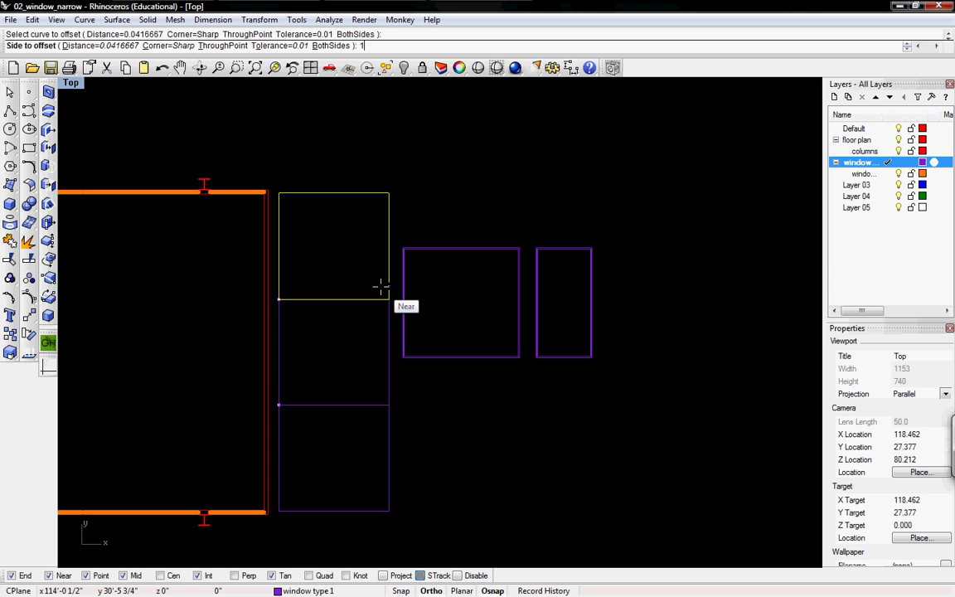
type("1\"")
key("Return")
left_click(380, 287)
left_click(388, 325)
key("Return")
left_click(377, 325)
left_click(390, 425)
key("Return")
left_click(380, 426)
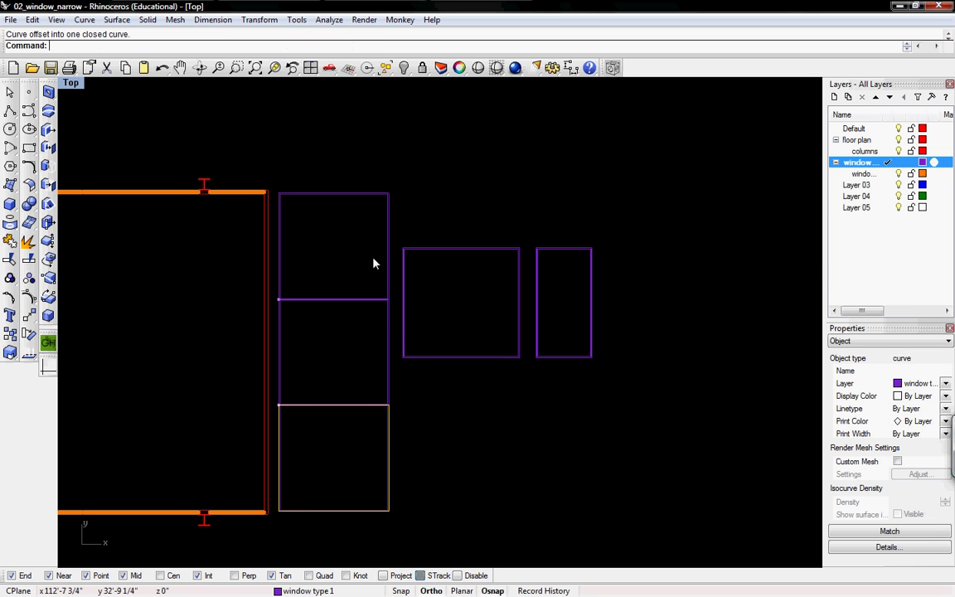
Offset the three inner rectangles inward again by .5"
key("Escape")
left_click(383, 264)
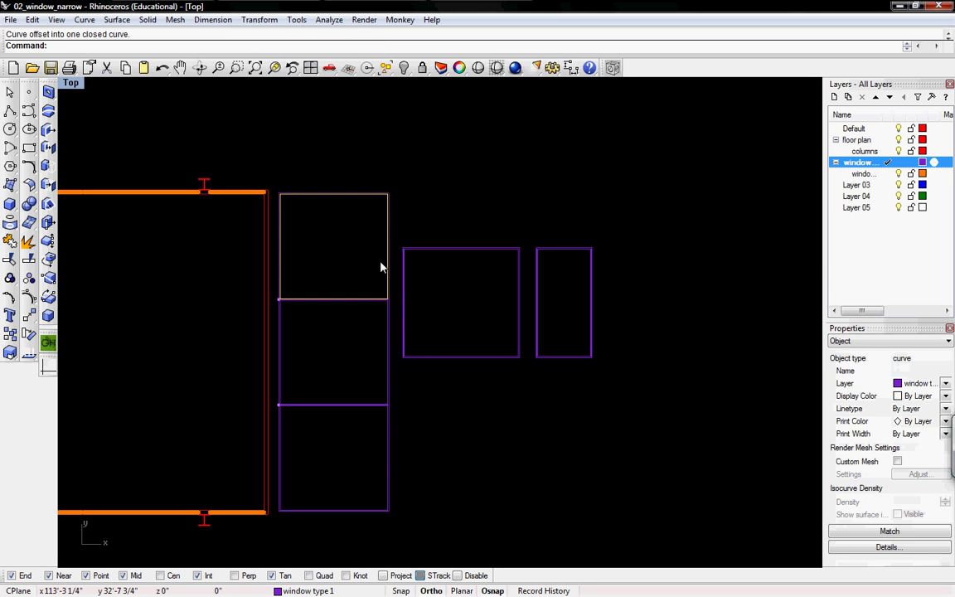
key("Return")
type(".5\"")
key("Return")
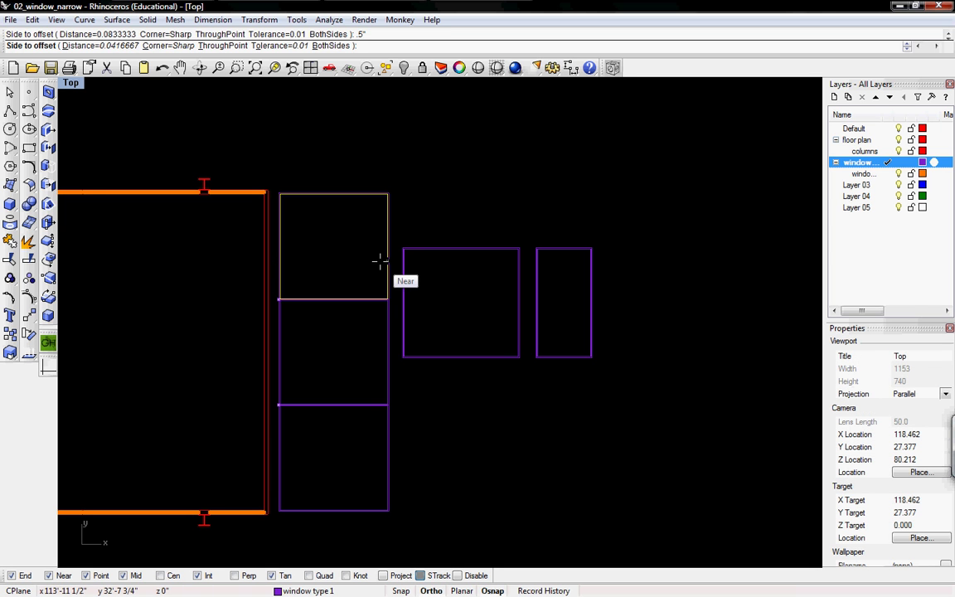
left_click(379, 262)
scroll(384, 322, "up", 6)
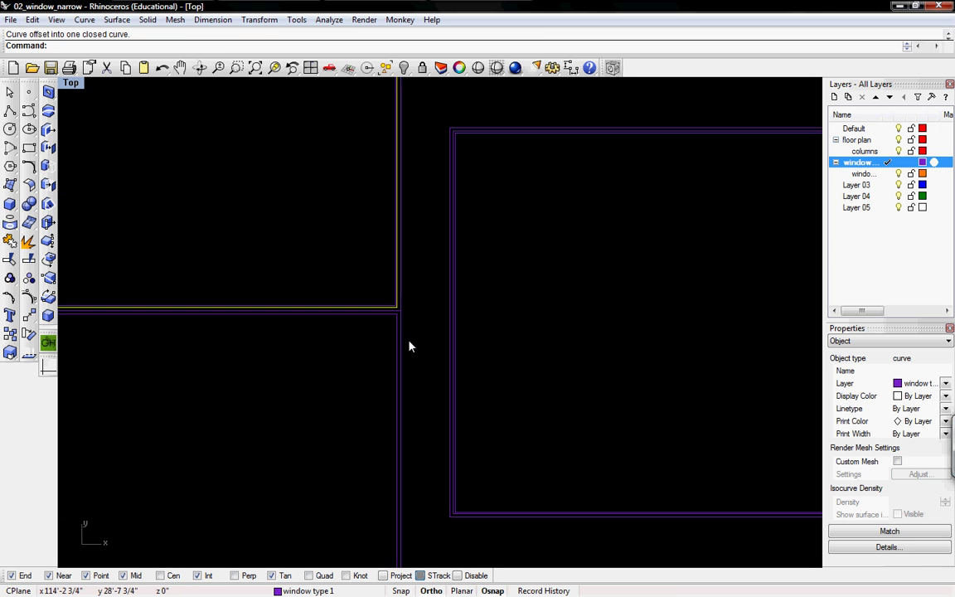
right_click_drag(376, 297, 393, 80)
left_click(411, 265)
right_click(411, 264)
left_click(394, 284)
right_click_drag(375, 382, 424, 477)
scroll(423, 390, "down", 6)
scroll(444, 226, "down", 2)
scroll(446, 225, "up", 6)
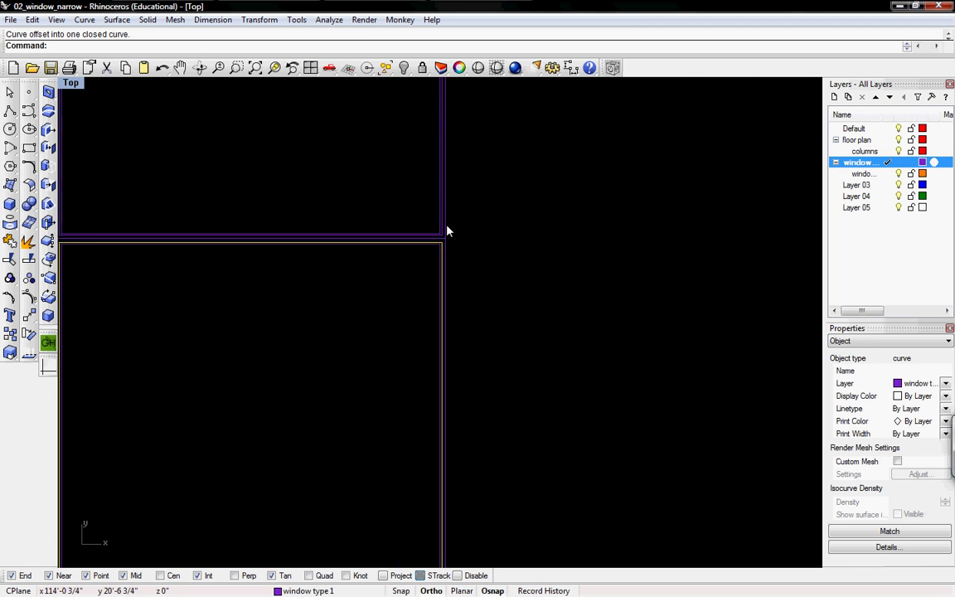
Extrude the three outer rectangles together with their 1" offsets by 2" as capped solids
scroll(446, 232, "up", 2)
left_click(439, 258, "shift")
left_click(440, 233, "shift")
right_click_drag(456, 214, 443, 248)
left_click(437, 200, "shift")
left_click(432, 197, "shift")
type("Extrude")
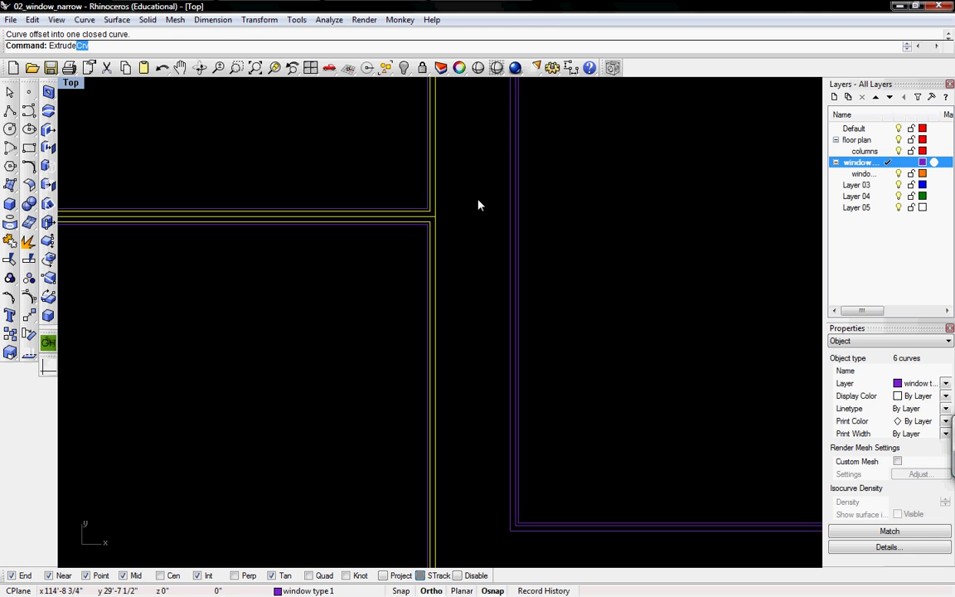
key("Return")
type("2")
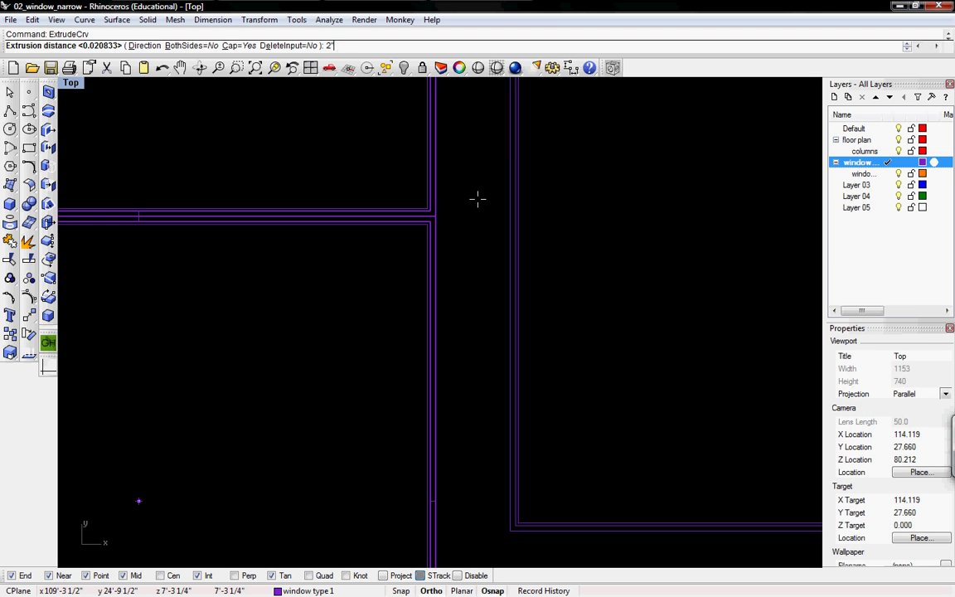
key("Return")
key("Escape")
Extrude the 1" and .5" offset rectangles of all three windows together by 3" as capped solids
left_click(429, 197)
left_click(430, 197, "shift")
left_click(460, 221)
left_click(416, 231, "shift")
left_click(429, 233, "shift")
left_click(464, 262)
right_click_drag(443, 309, 424, 237)
left_click(427, 236, "shift")
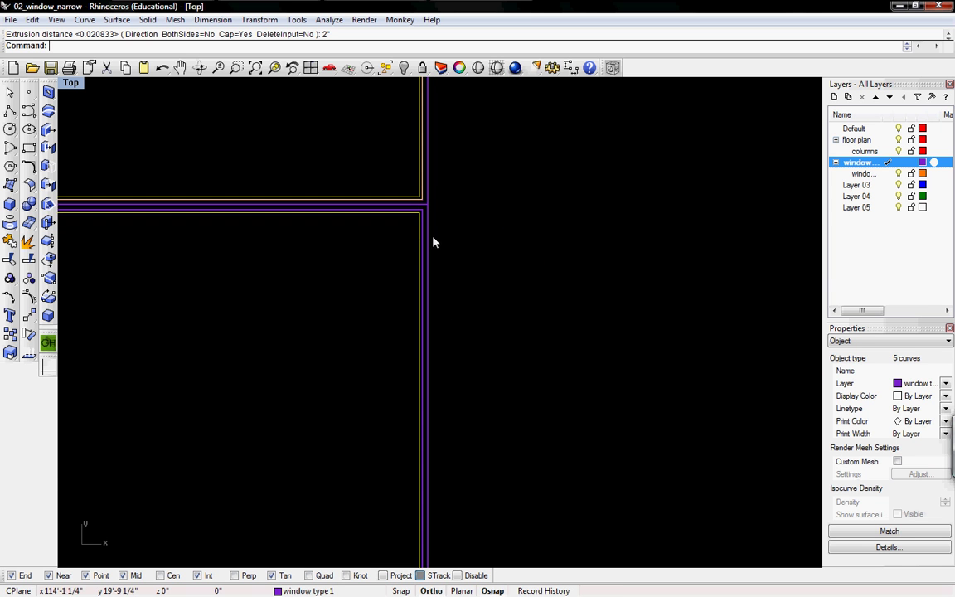
left_click(427, 240, "shift")
left_click(453, 275)
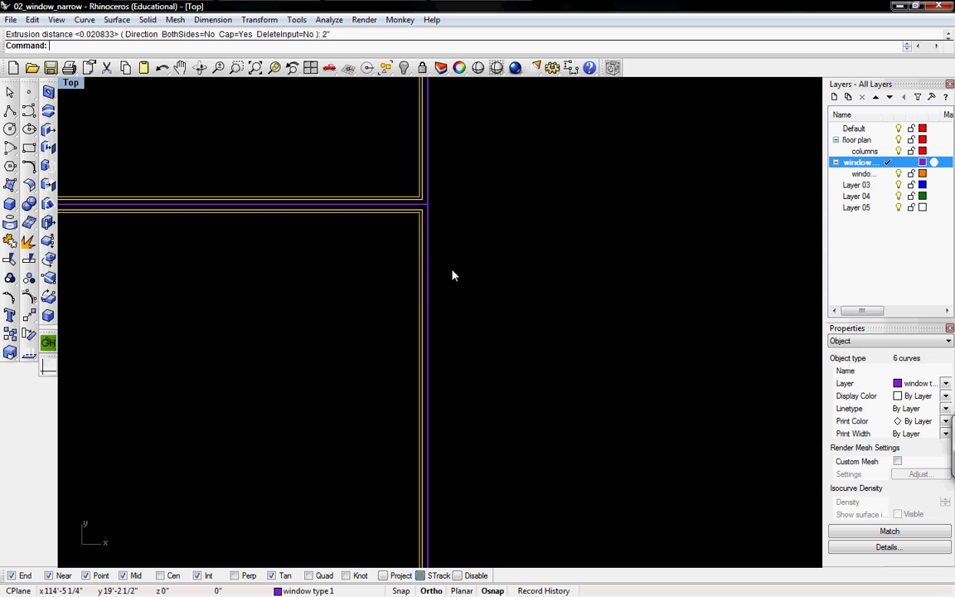
type("Extrude")
key("Return")
type("3")
key("Return")
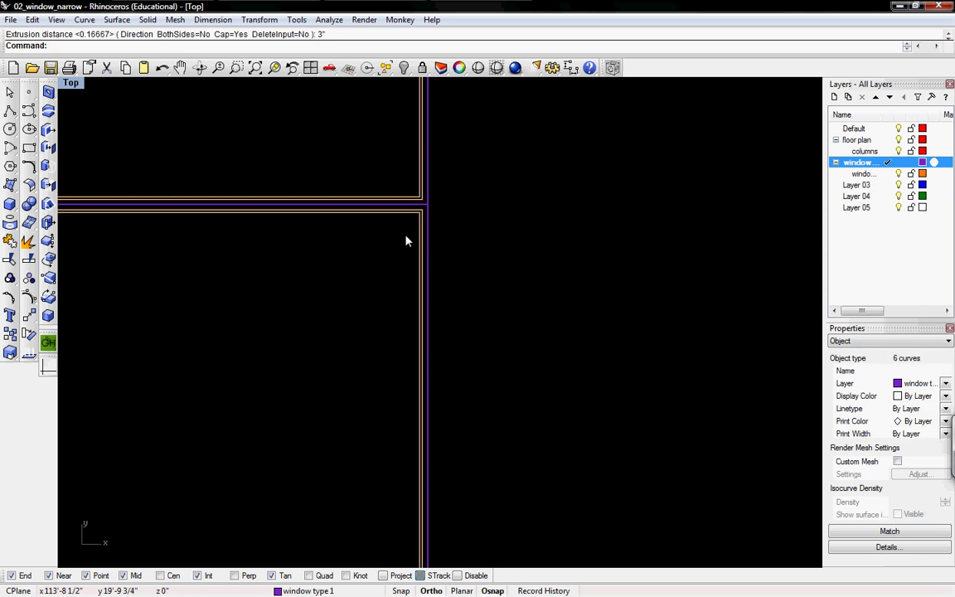
Extrude the innermost offset rectangle of each of the three windows by .25" to form thin capped panes
key("Escape")
left_click(416, 222)
left_click(434, 246)
left_click(401, 198, "shift")
left_click(432, 229)
right_click_drag(395, 181, 407, 221)
left_click(407, 221, "shift")
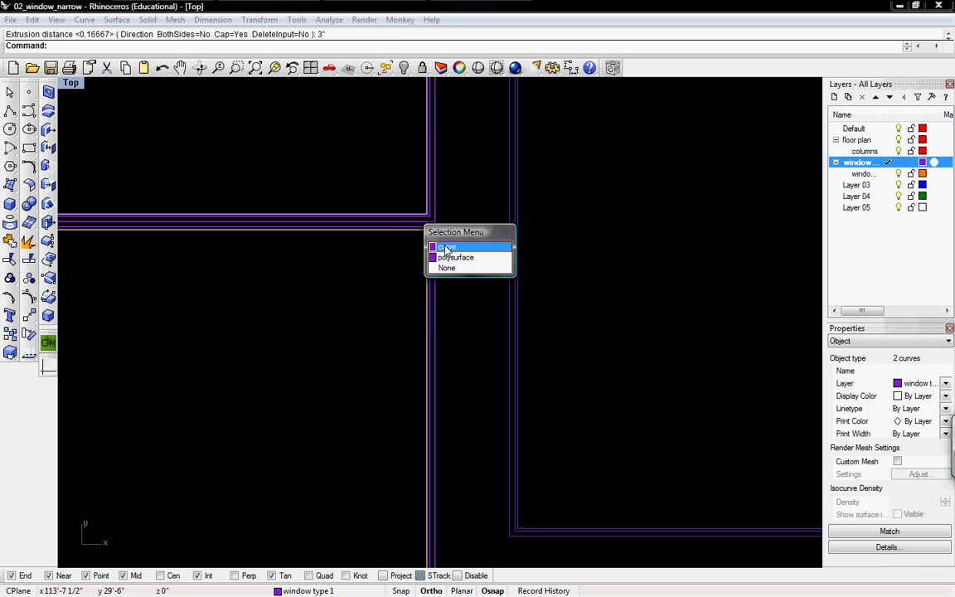
left_click(443, 248)
key("Return")
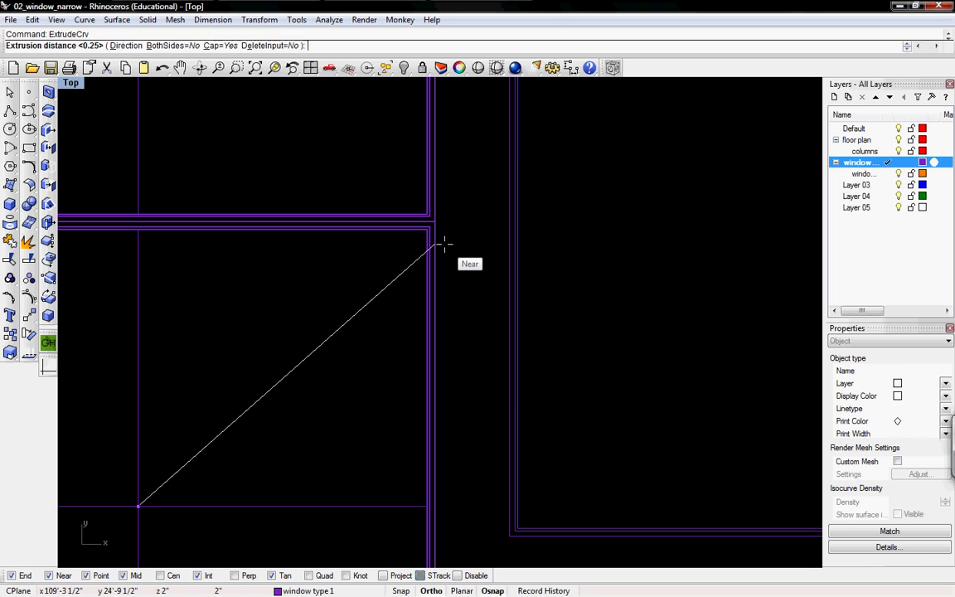
type(".25")
key("Return")
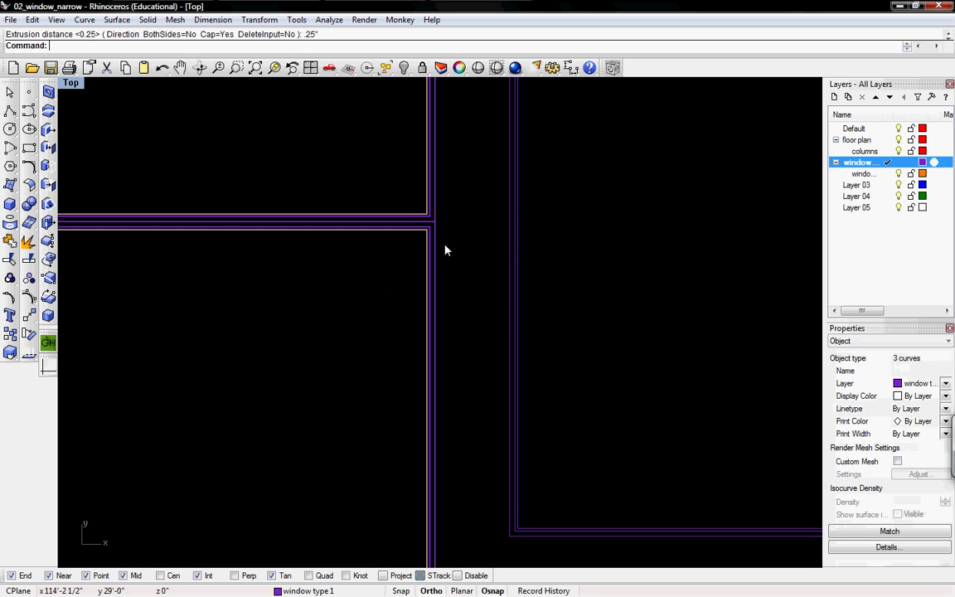
Move the three .25" panes up to the mid-height of the 3" inner frames
key("ctrl+F2")
key("ctrl+Tab")
key("ctrl+Tab")
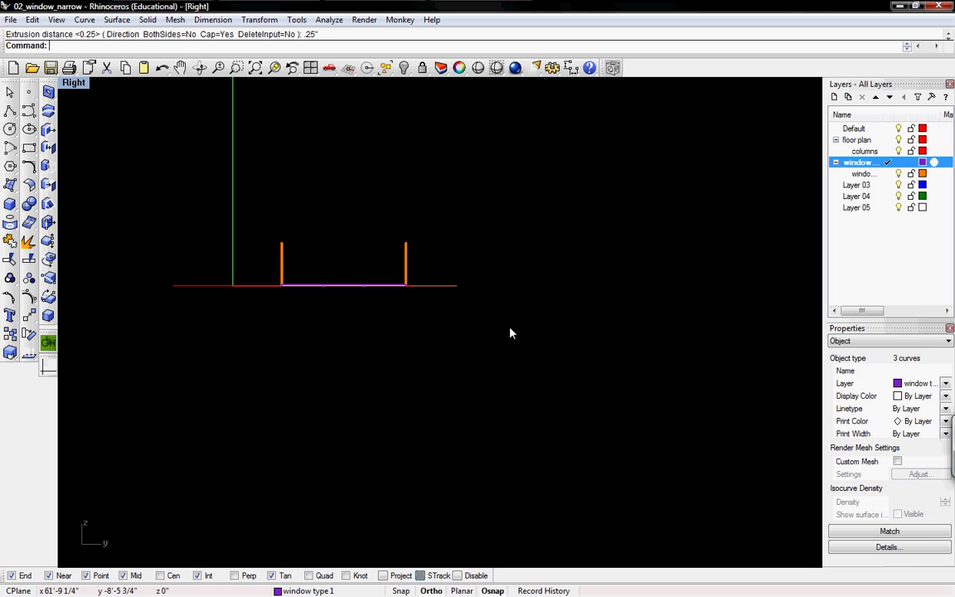
right_click_drag(669, 452, 497, 447, "shift")
left_click(515, 412)
left_click(564, 348, "shift")
left_click(563, 349, "shift")
right_click_drag(474, 522, 447, 411, "ctrl")
right_click(464, 392)
left_click(441, 387)
left_click(442, 277)
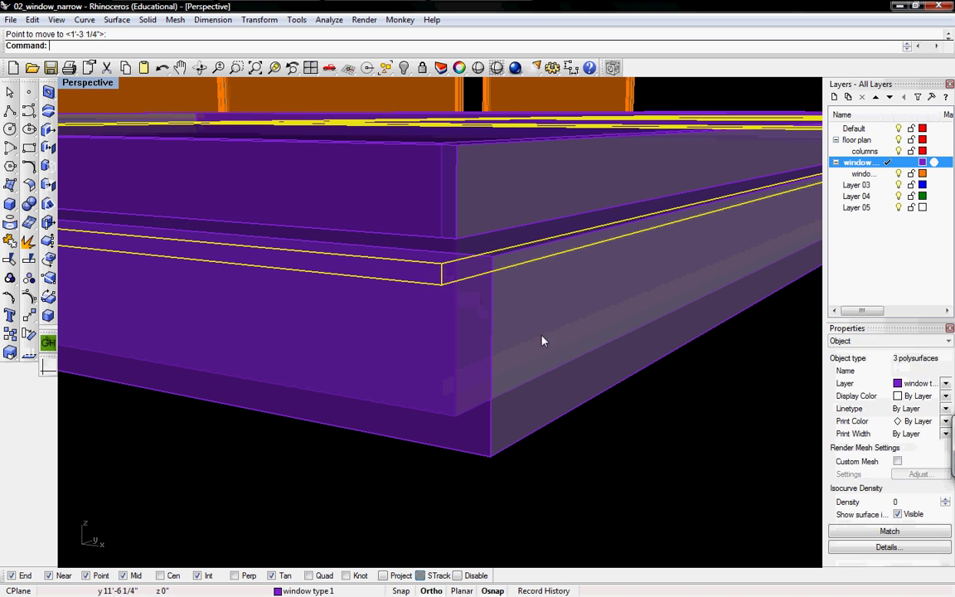
Select the 2" outer frame solids of all three windows in the perspective view
left_click(503, 316)
right_click_drag(608, 246, 534, 277, "shift")
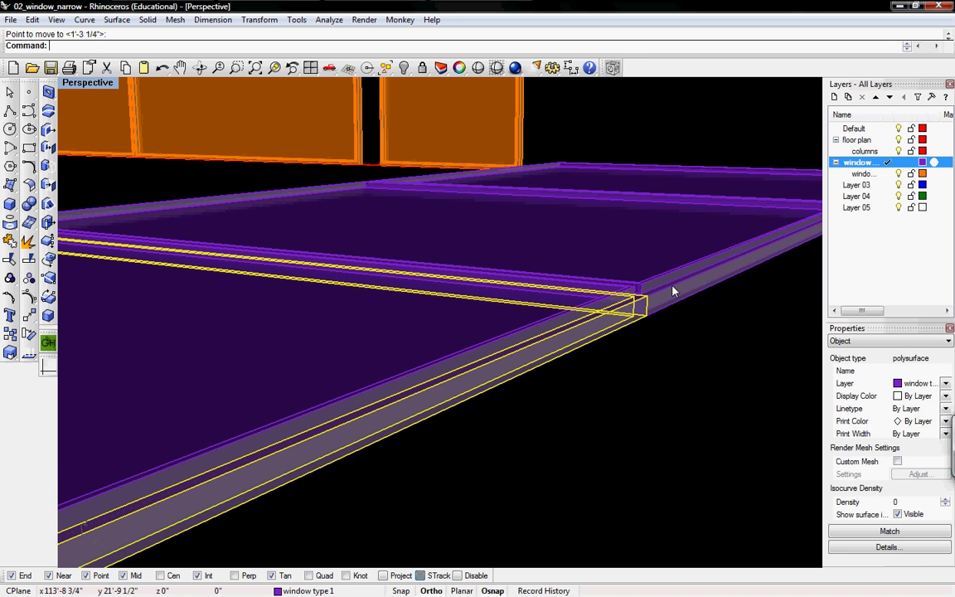
left_click(673, 293)
left_click(715, 329)
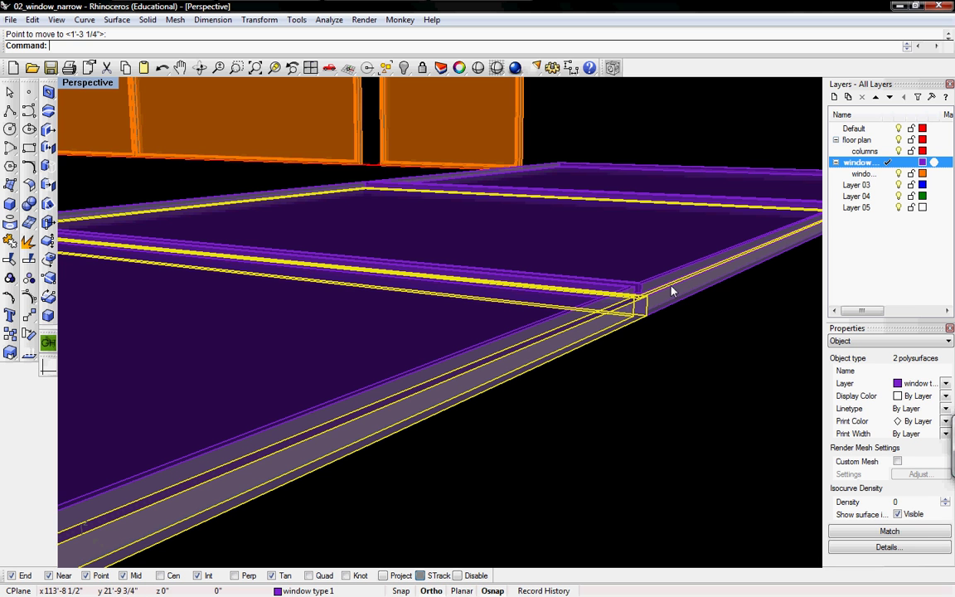
left_click(671, 285, "ctrl")
left_click(673, 294, "shift")
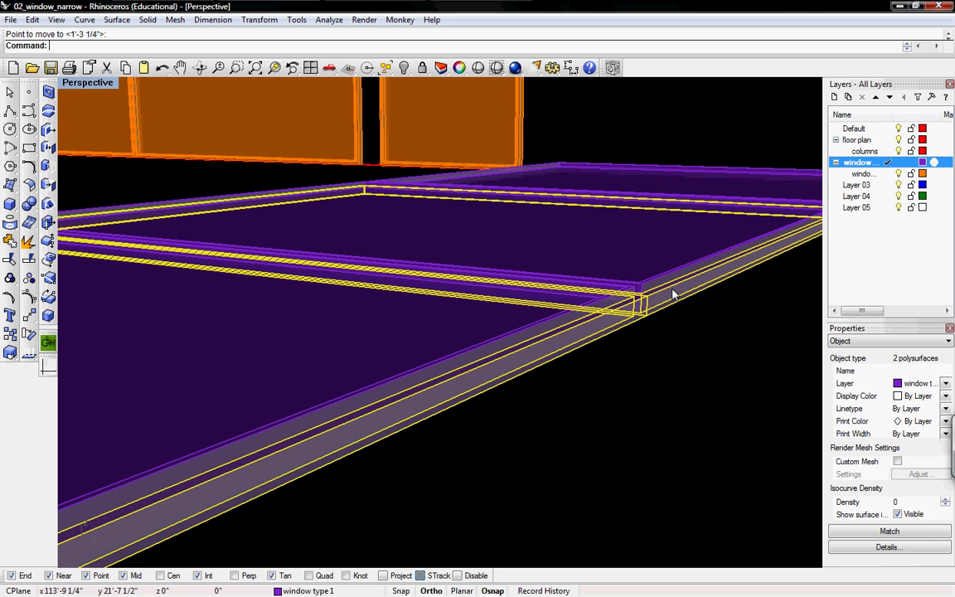
right_click_drag(714, 292, 653, 307, "shift")
left_click(682, 278, "shift")
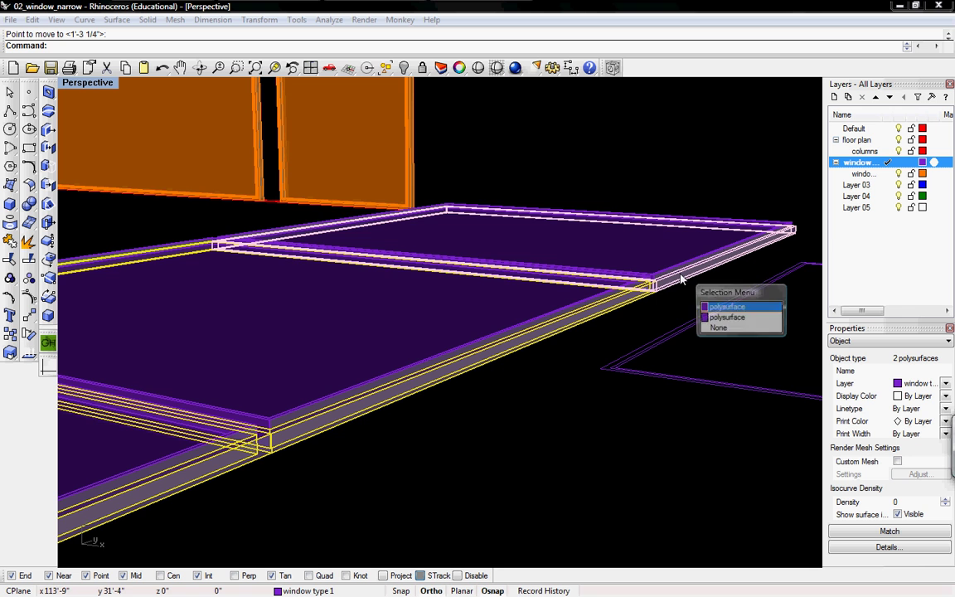
left_click(709, 306)
right_click_drag(381, 435, 532, 386, "shift")
right_click_drag(617, 450, 579, 434, "shift")
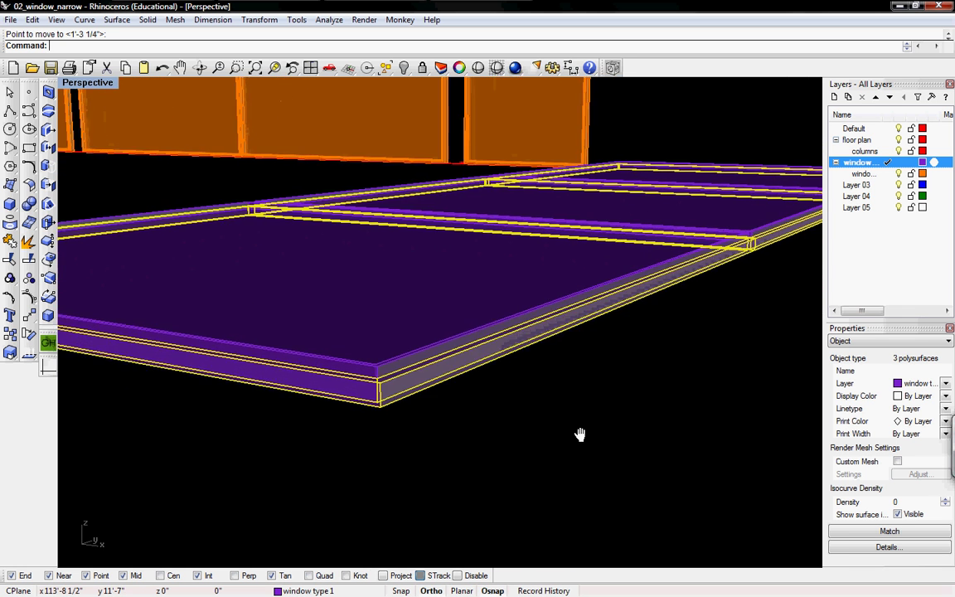
right_click_drag(409, 379, 408, 374, "ctrl")
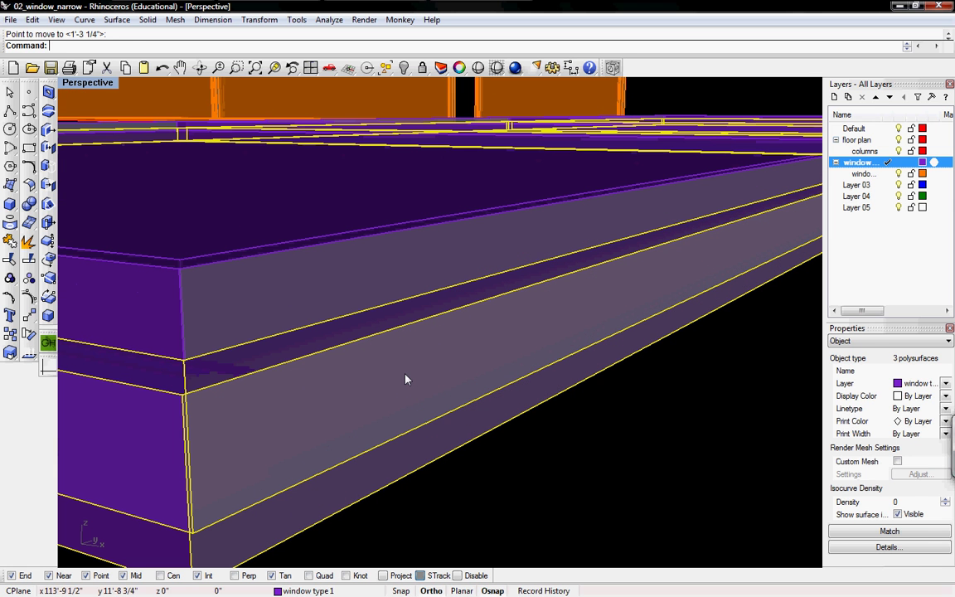
Try to move the three outer frames from the midpoint of their vertical corner edge
key("Return")
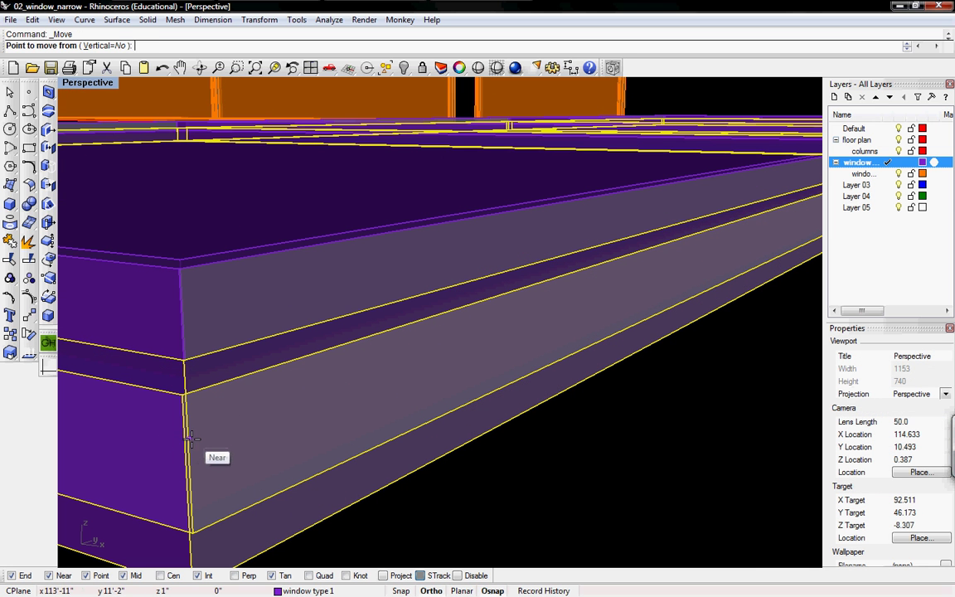
left_click(191, 448)
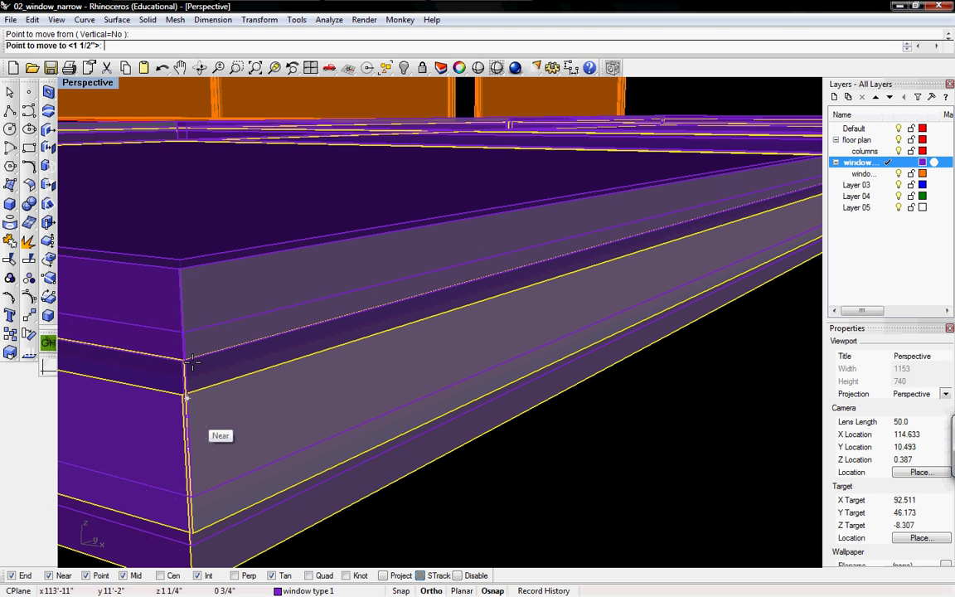
key("Return")
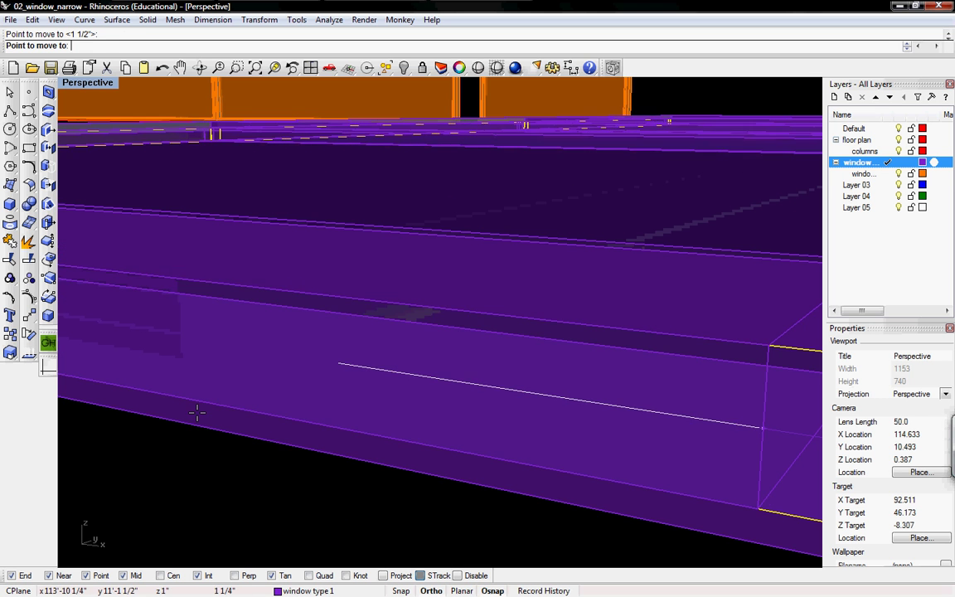
left_click(389, 402)
scroll(520, 382, "down", 5)
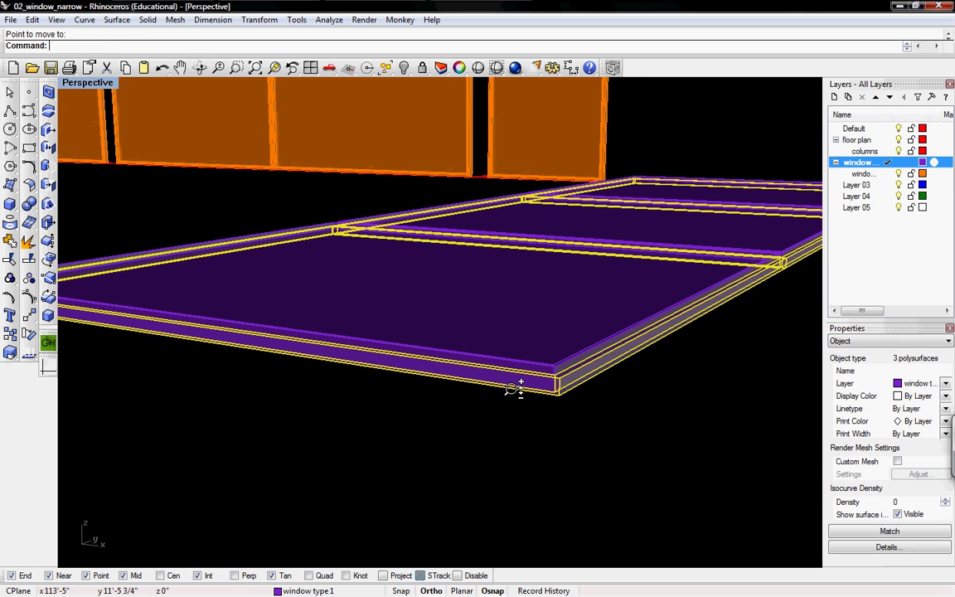
right_click_drag(570, 386, 533, 393)
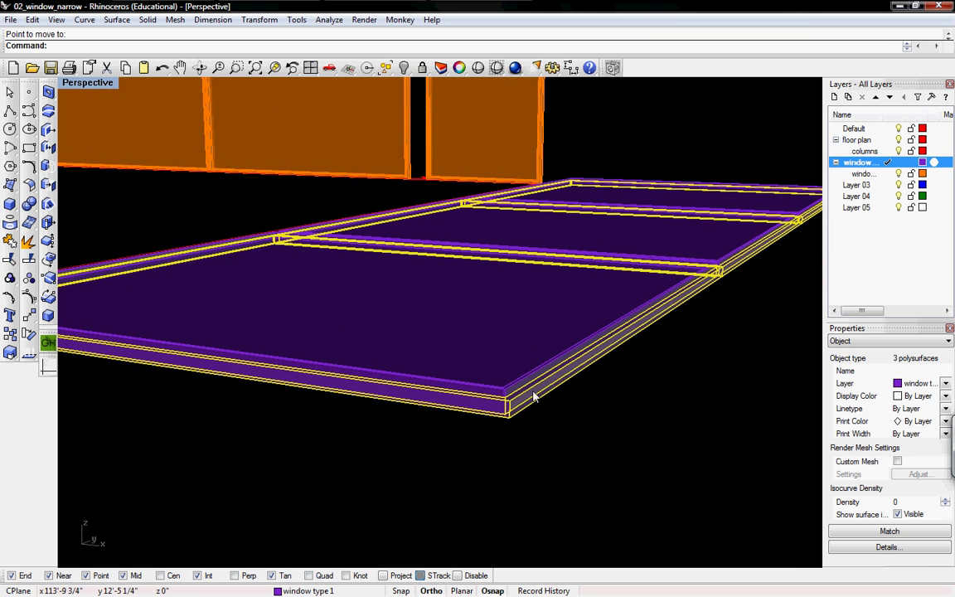
Move the three outer frames vertically, from their corner edge's midpoint to the mid-height of the 3" inner frames
scroll(508, 397, "up", 2)
scroll(512, 396, "up", 3)
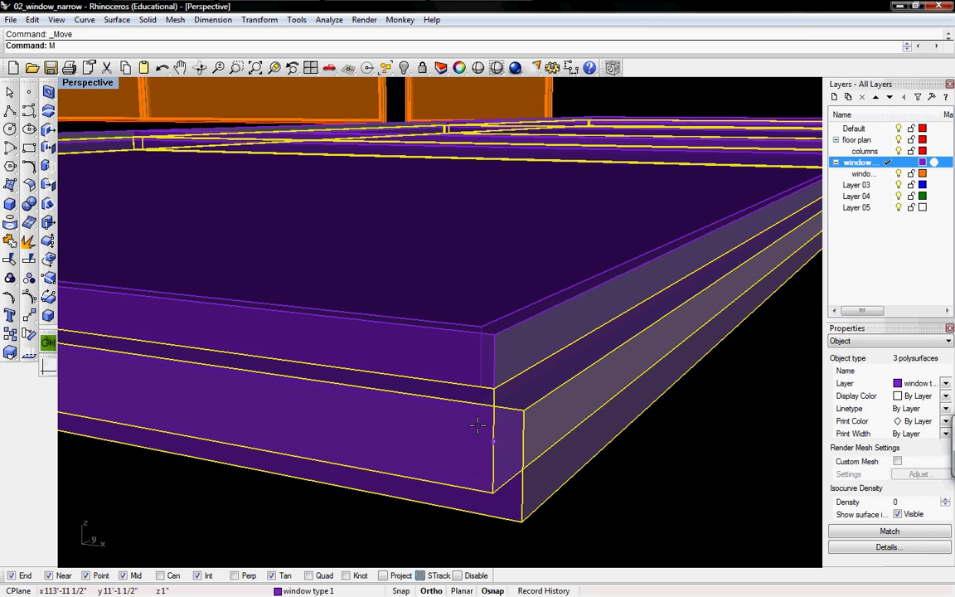
key("Return")
left_click(105, 47)
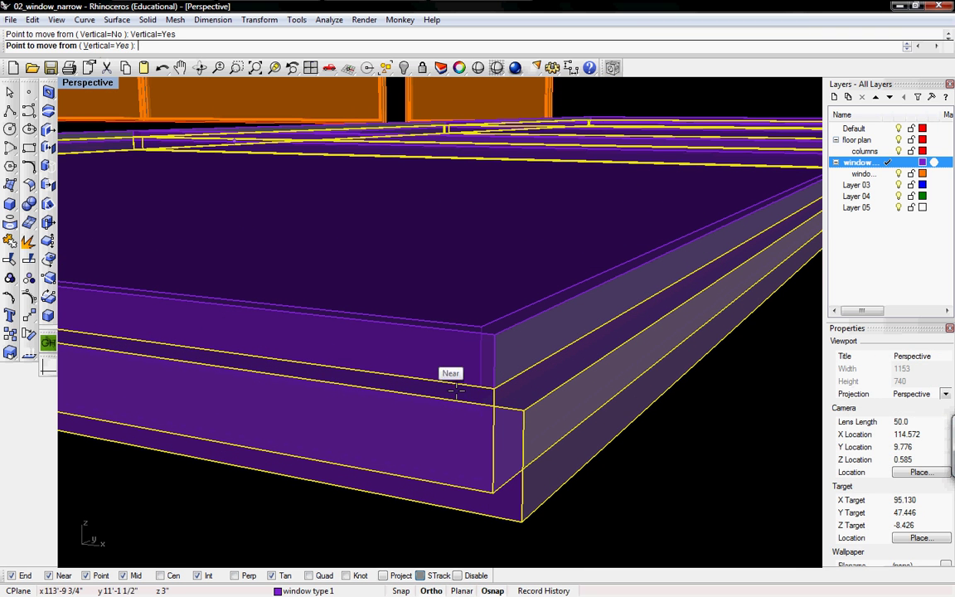
left_click(493, 437)
left_click(493, 415)
Add the inner frame solids to the selection and assign the selected solids to the window t1 extruded layer
scroll(569, 340, "down", 5)
right_click_drag(620, 267, 610, 338, "shift")
left_click(549, 365)
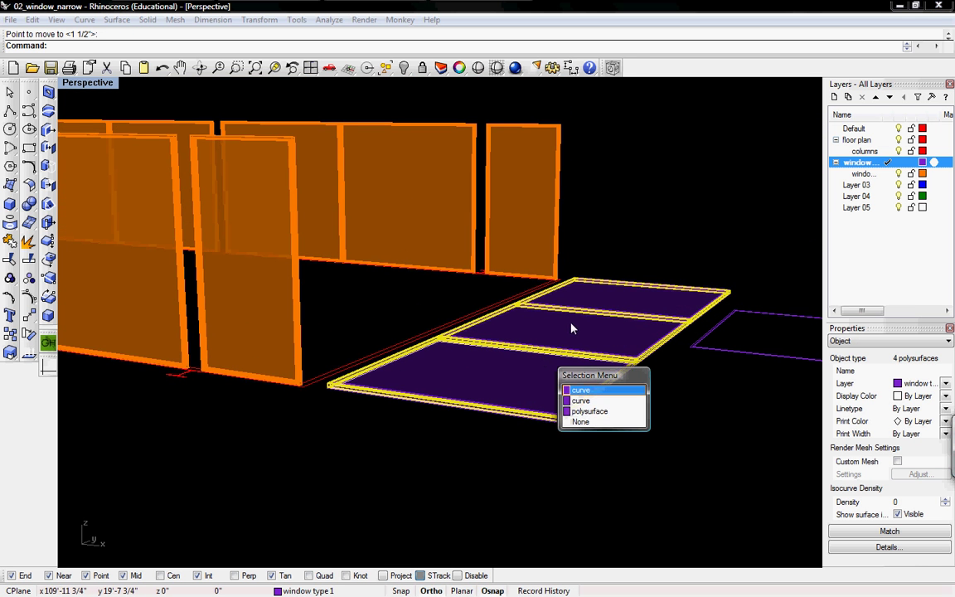
left_click(599, 331, "shift")
left_click(629, 299, "shift")
right_click_drag(392, 435, 497, 424)
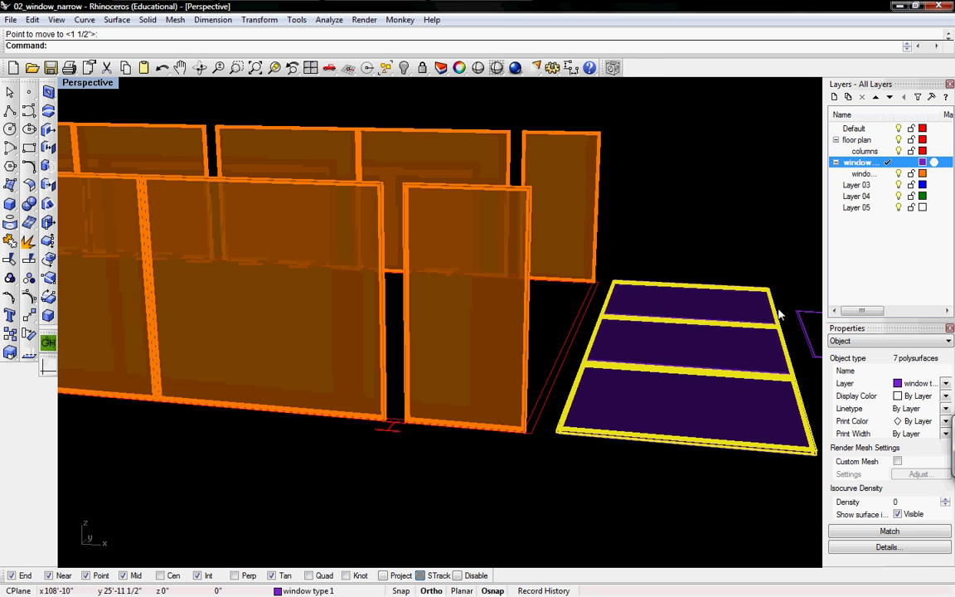
left_click(915, 383)
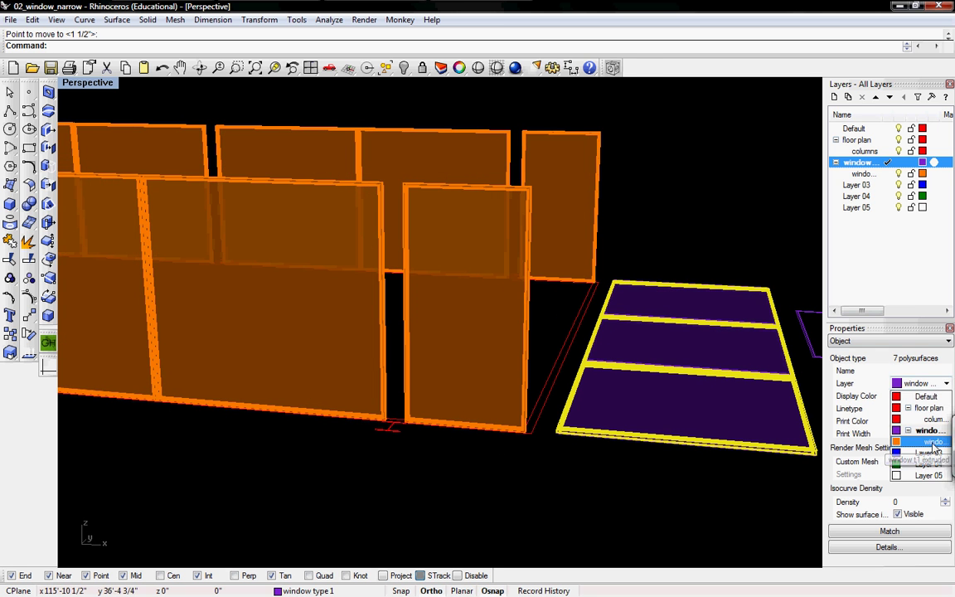
left_click(843, 418)
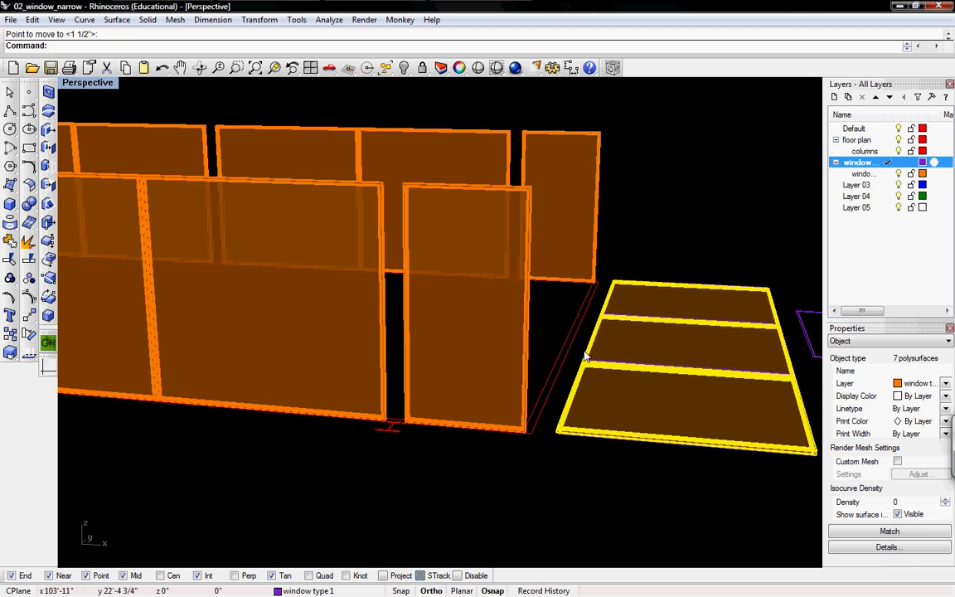
key("Tab")
key("Escape")
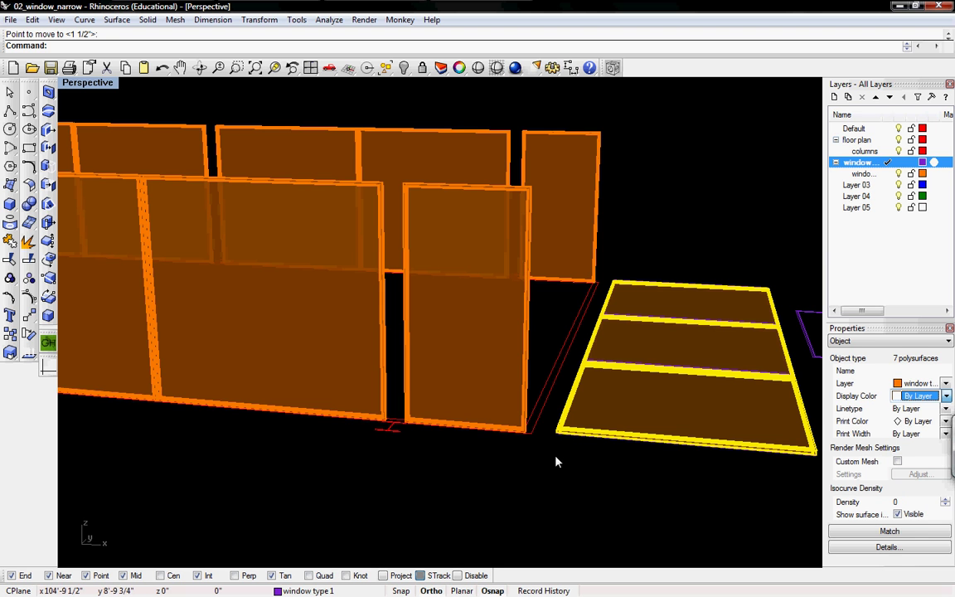
Select all solids of the flat window assembly in the front view and group them
left_click(208, 426)
key("ctrl+F1")
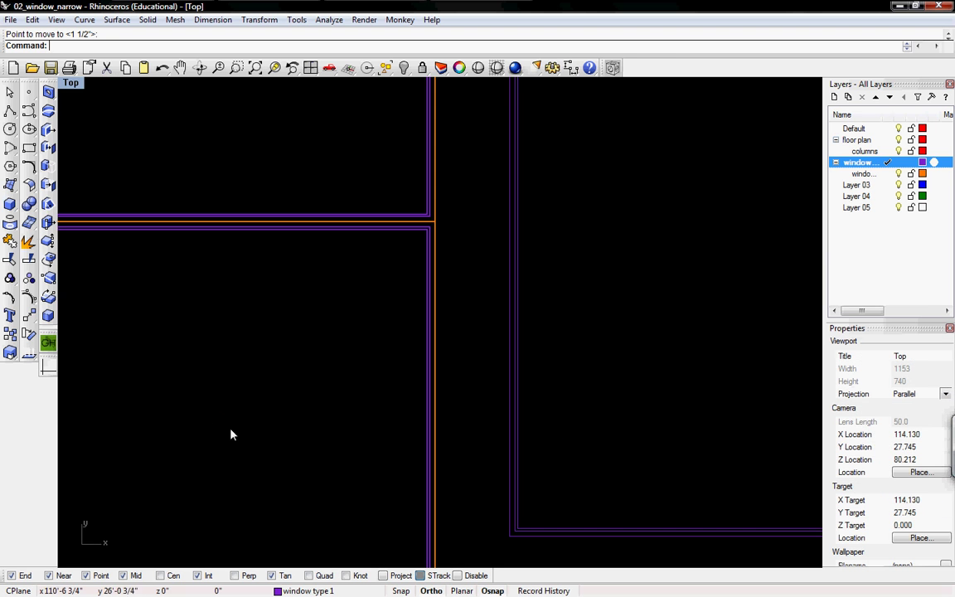
key("ctrl+F2")
left_click(508, 456)
key("Escape")
left_click_drag(503, 407, 431, 483)
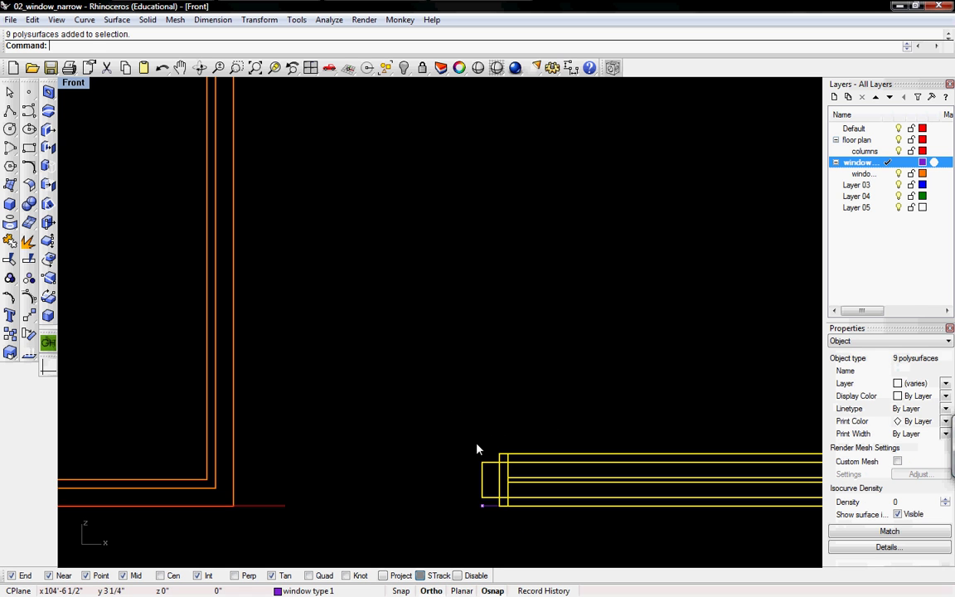
type("Group")
key("Return")
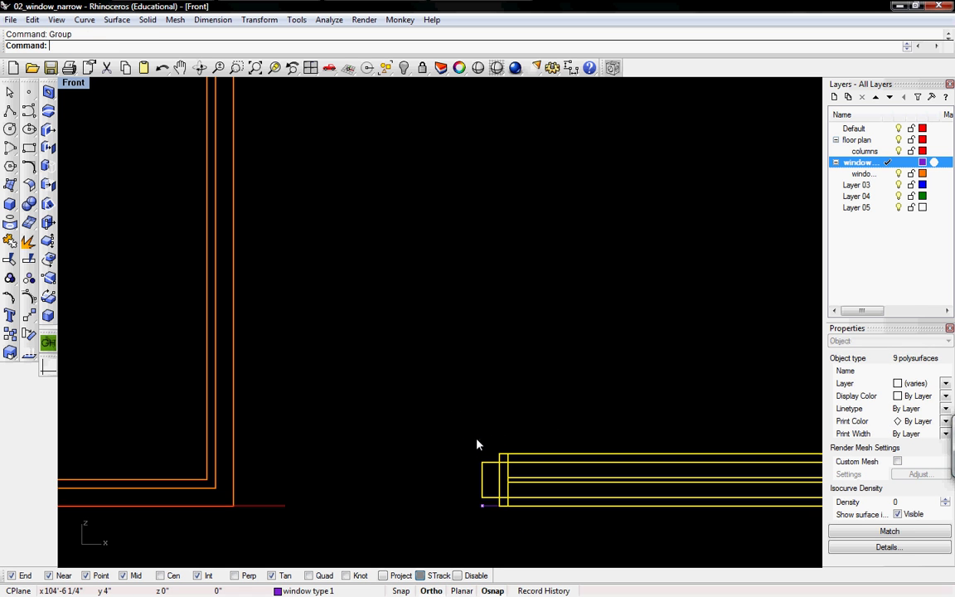
Rotate the window group upright in the front view about the upper corner of the outer frame's end
left_click(29, 297)
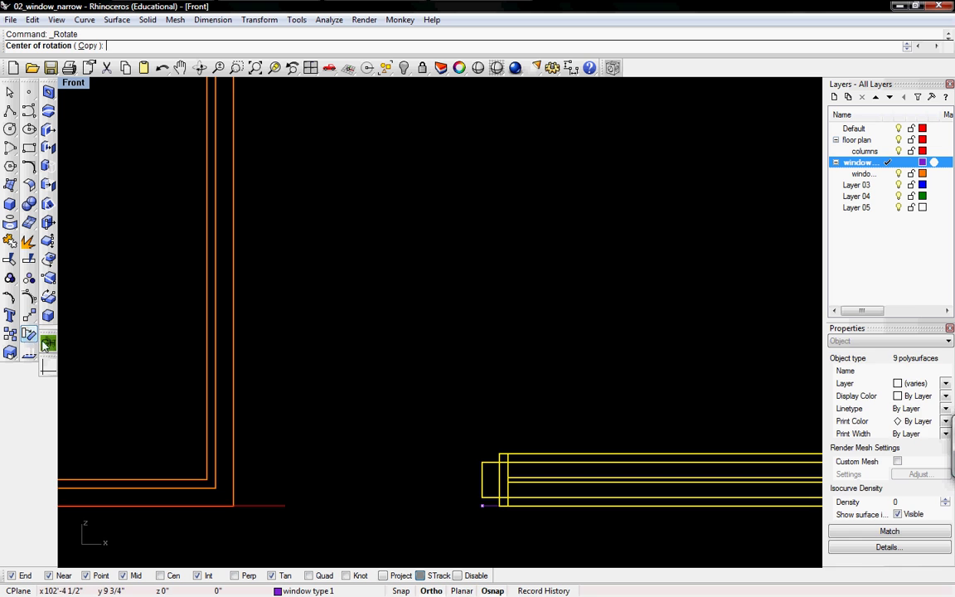
left_click(481, 462)
left_click(551, 462)
left_click(486, 380)
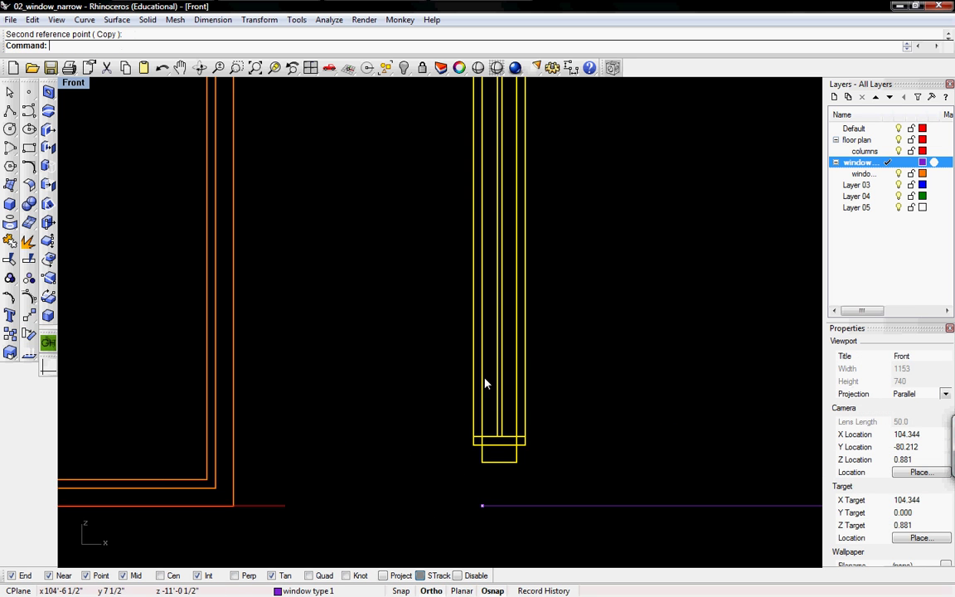
Move the upright window group by its bottom edge's midpoint down to ground level beside the building's end wall
type("M")
key("Return")
key("Return")
left_click(496, 464)
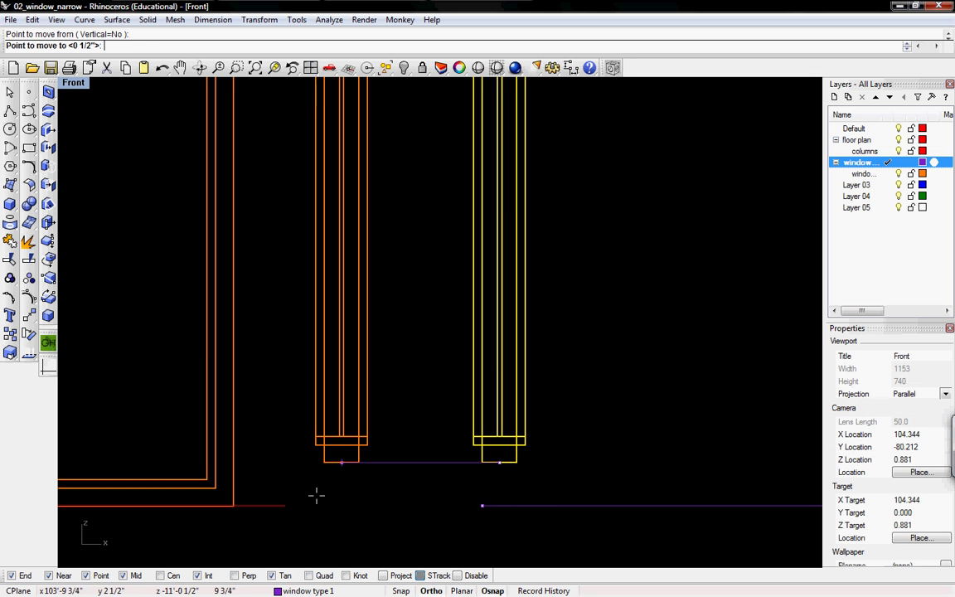
left_click(345, 505)
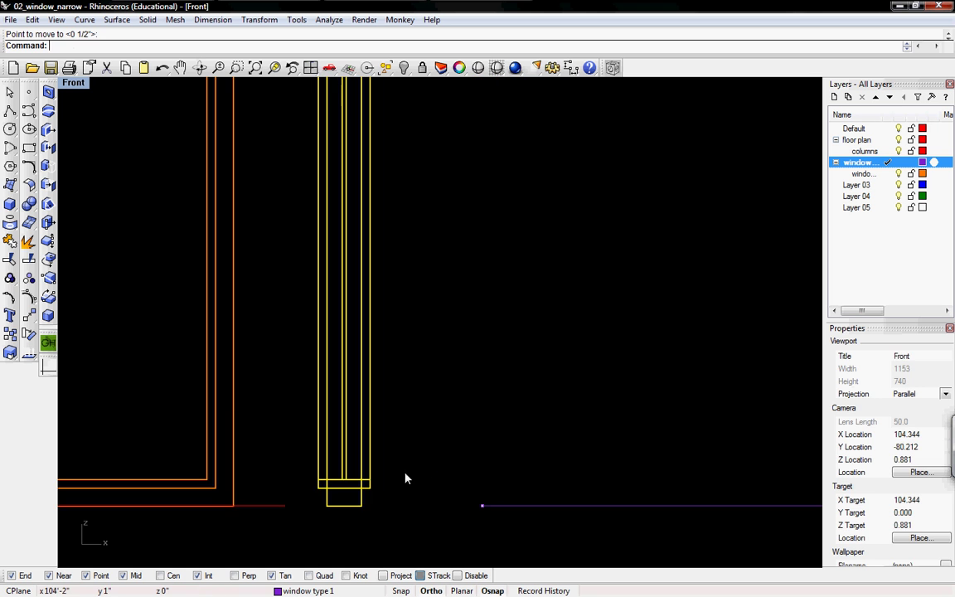
key("ctrl+Tab")
key("ctrl+Tab")
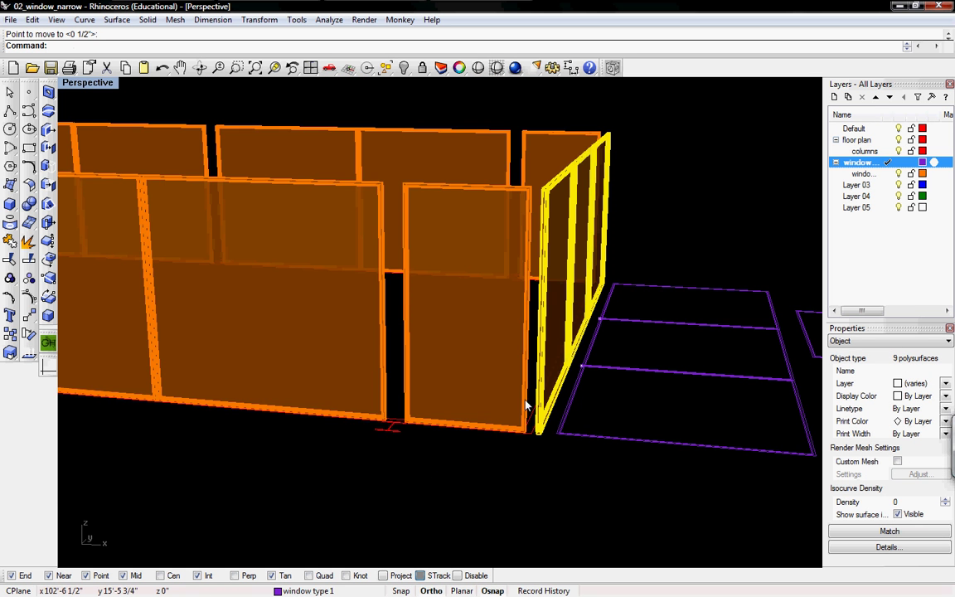
right_click_drag(536, 427, 537, 386, "ctrl")
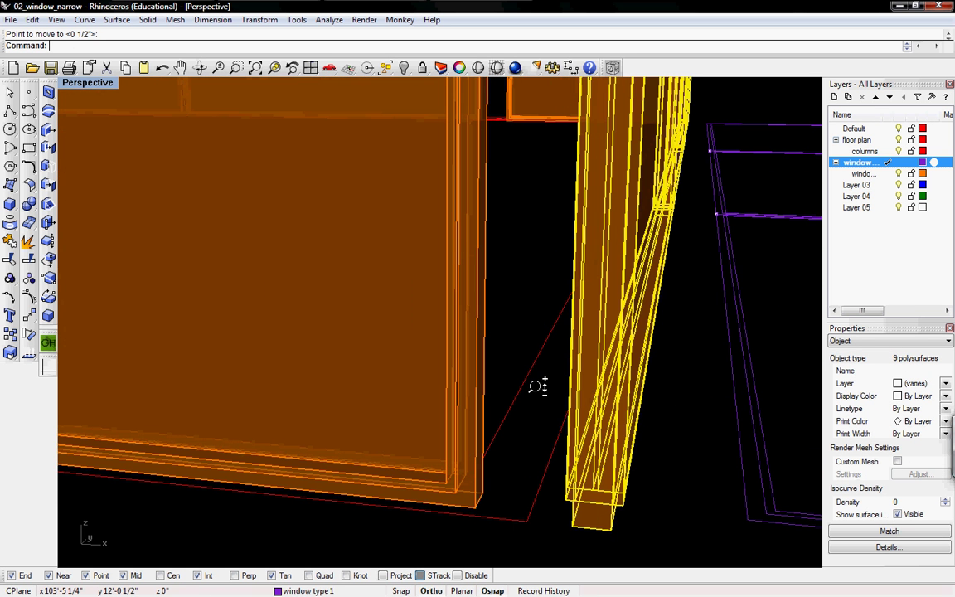
Move the upright window group by its lower corner to the bottom corner of the adjoining long-side window frame
type("m")
key("Return")
left_click(571, 525)
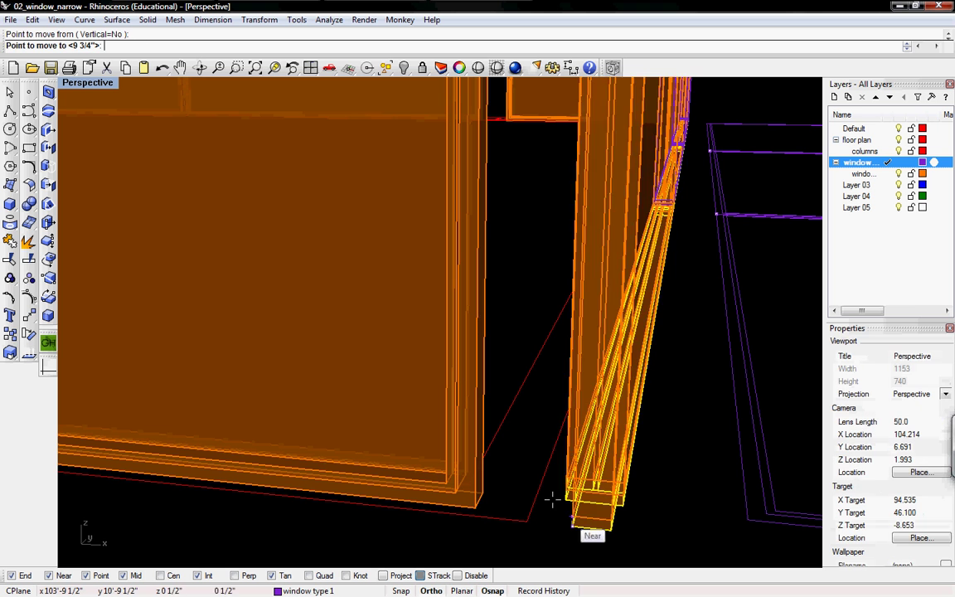
left_click(485, 496)
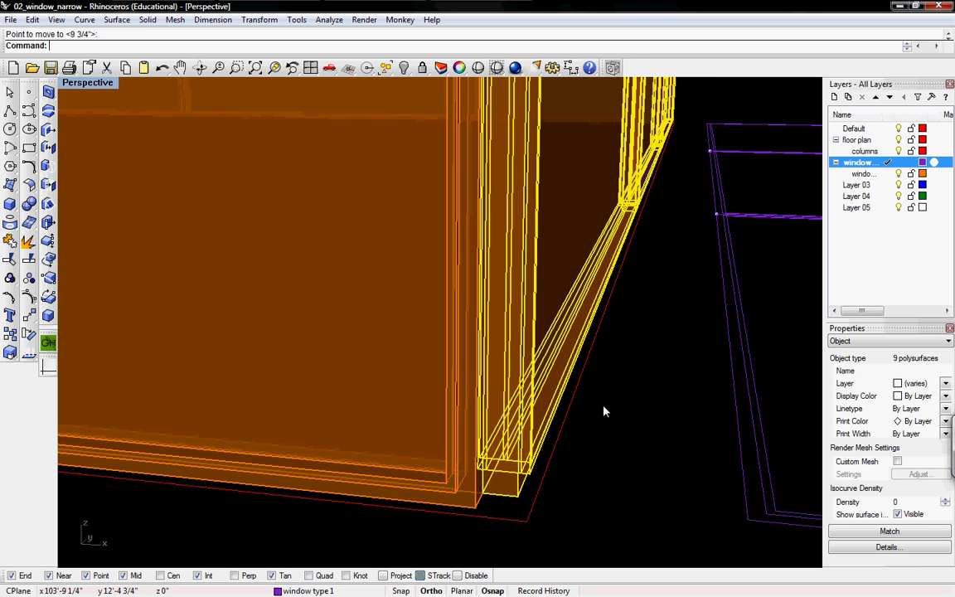
Examine in the top view how the moved window group sits between the end wall's floor plan lines
right_click_drag(613, 398, 551, 332, "ctrl")
key("ctrl+F1")
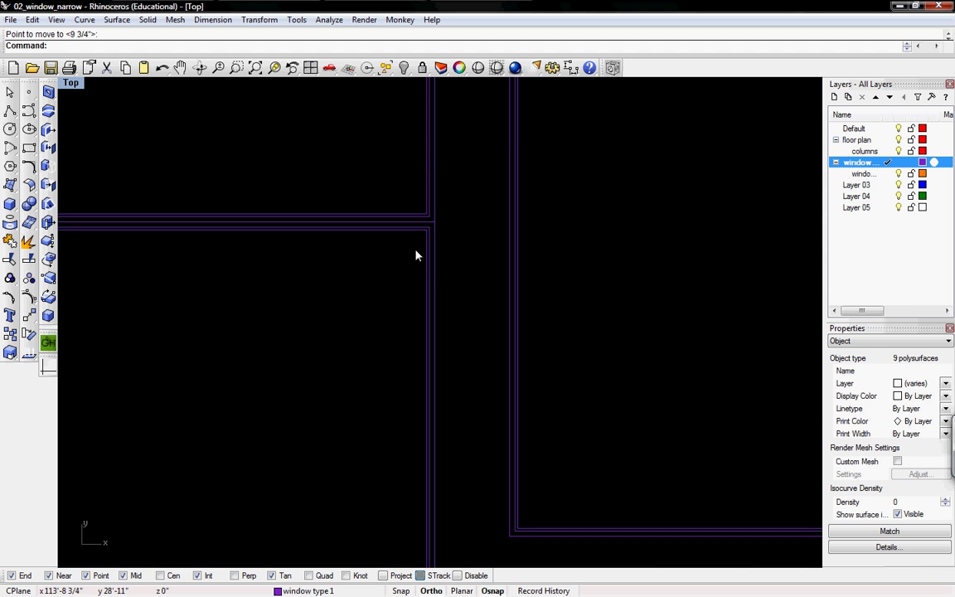
key("ctrl+F2")
key("ctrl+F3")
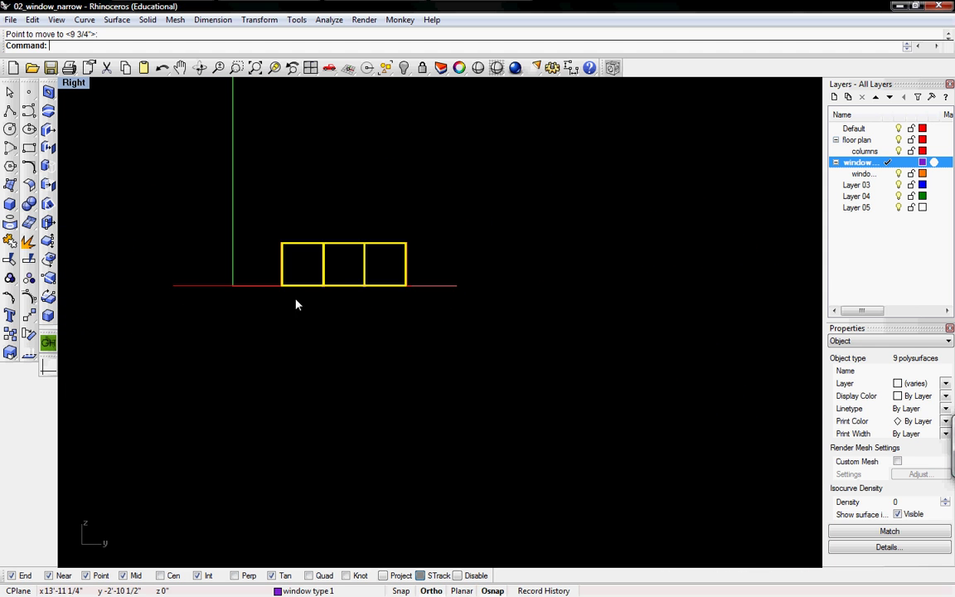
key("ctrl+F4")
key("ctrl+F1")
right_click_drag(240, 310, 627, 290)
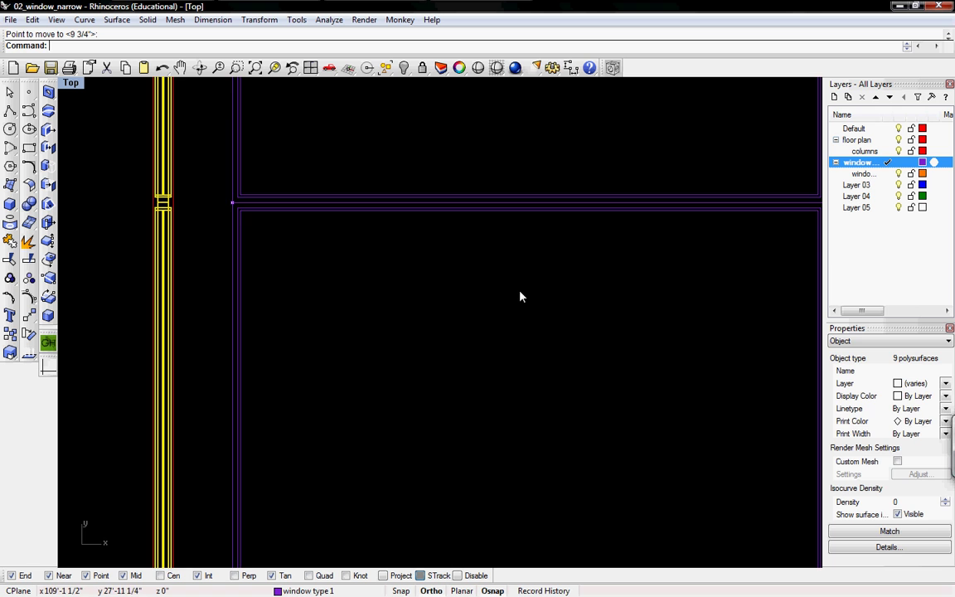
scroll(520, 290, "down", 8)
key("Escape")
right_click_drag(353, 378, 365, 150)
scroll(367, 273, "up", 5)
scroll(385, 320, "down", 4)
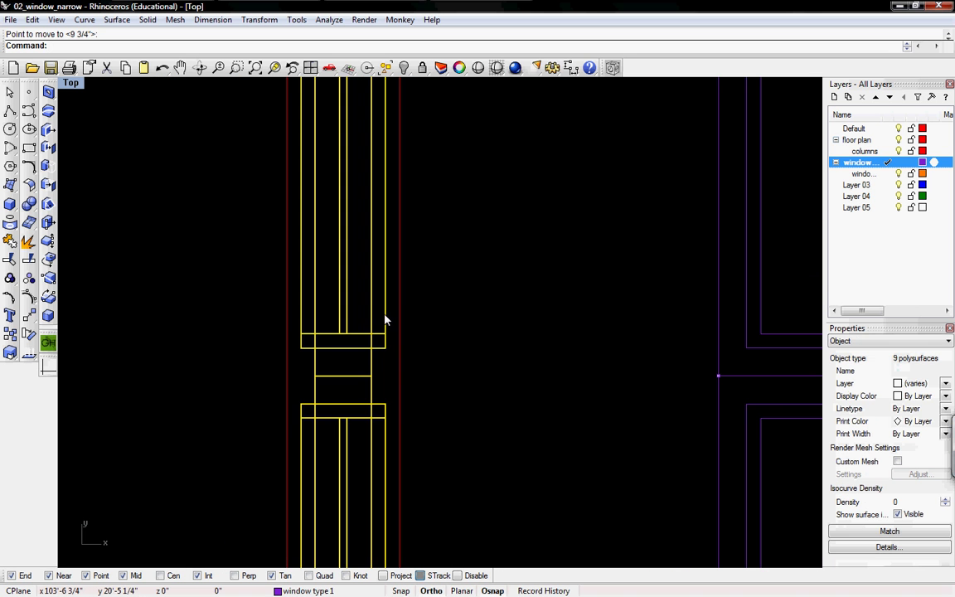
left_click(414, 313)
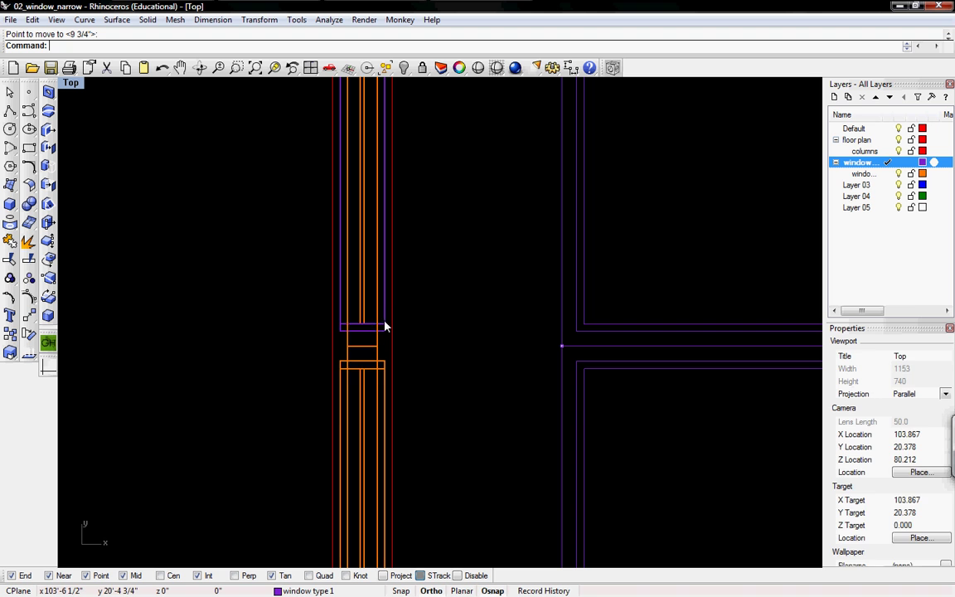
Assign the whole end-wall window group to the window t1 extruded layer
left_click(383, 324)
left_click(917, 395)
left_click(915, 384)
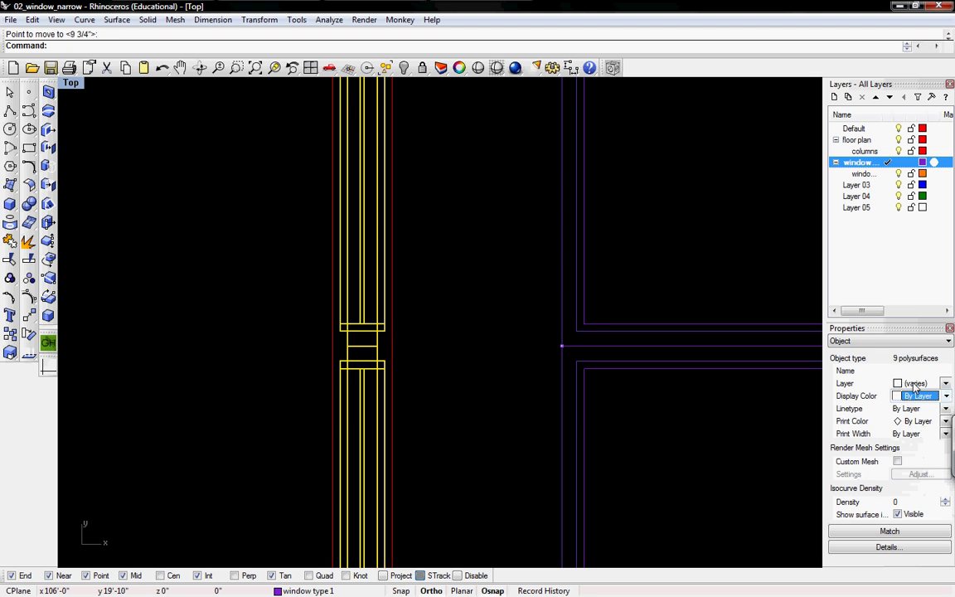
left_click(915, 384)
left_click(936, 447)
left_click(430, 338)
Inspect in the top view how the end-wall window group meets the long-side window frames at the far corner
right_click_drag(385, 179, 335, 366)
scroll(335, 360, "down", 5)
scroll(324, 273, "down", 2)
right_click_drag(321, 209, 303, 411)
scroll(314, 264, "down", 5)
right_click_drag(316, 169, 339, 392)
scroll(332, 159, "up", 6)
scroll(305, 193, "up", 6)
scroll(325, 176, "up", 4)
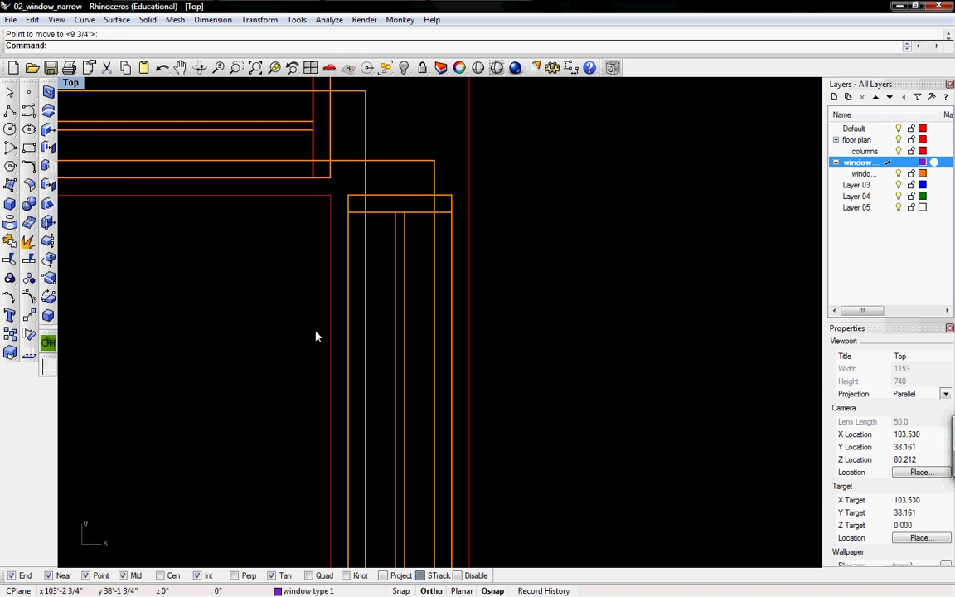
right_click_drag(237, 319, 217, 456, "ctrl")
right_click_drag(235, 425, 459, 162)
right_click_drag(374, 246, 358, 343, "ctrl")
Review the window frames along both long sides and the end wall from several angles in the perspective view
key("ctrl+Tab")
key("ctrl+Tab")
key("ctrl+Tab")
right_click_drag(484, 318, 448, 241)
scroll(534, 279, "down", 2)
right_click_drag(430, 295, 717, 249, "shift")
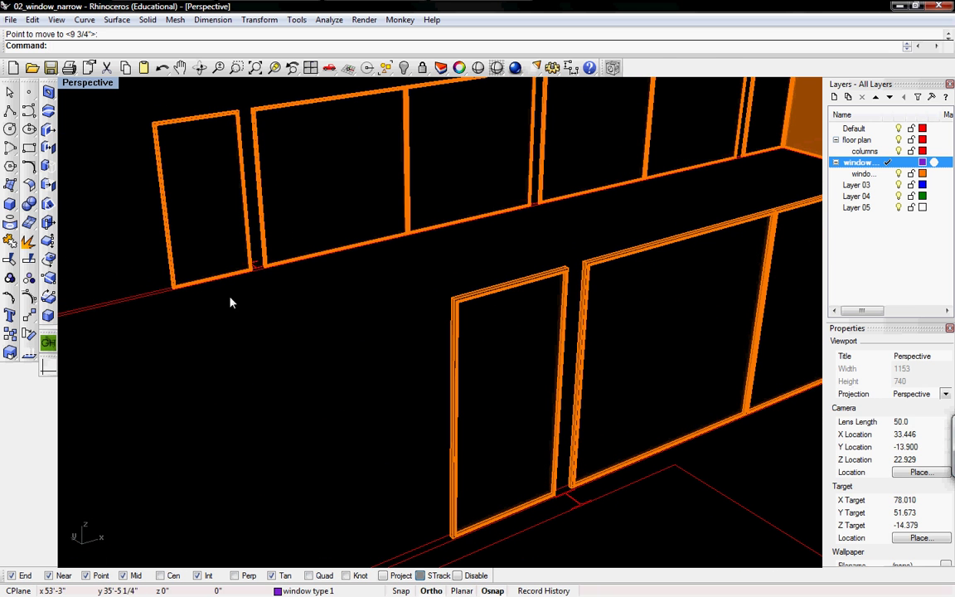
right_click_drag(437, 388, 294, 389)
right_click_drag(490, 406, 508, 393, "shift")
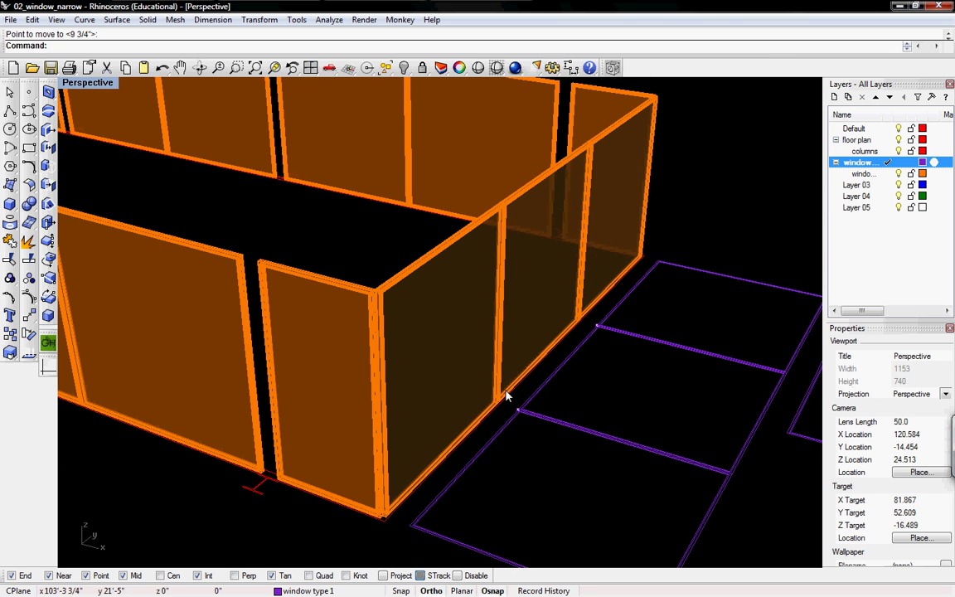
scroll(522, 406, "down", 4)
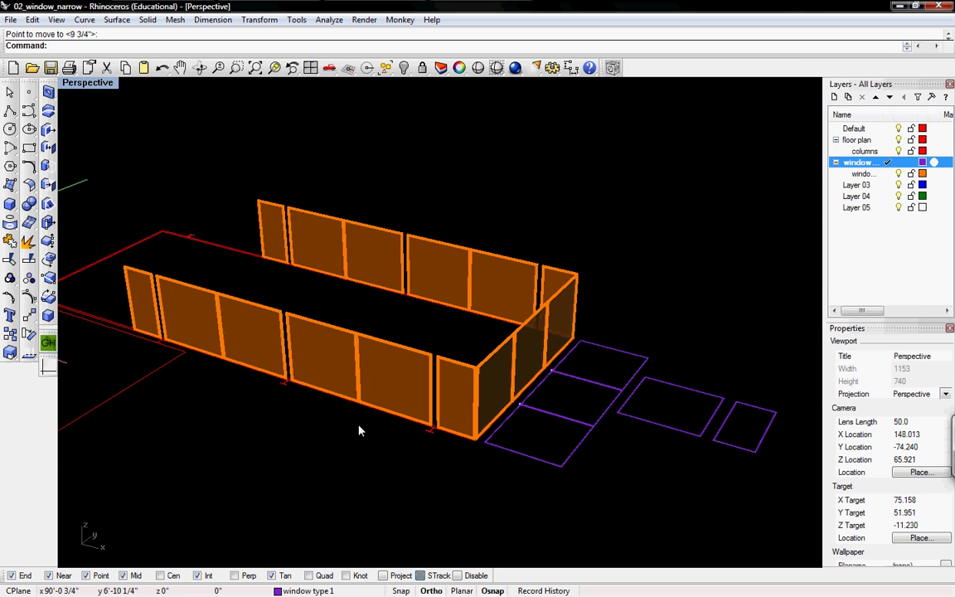